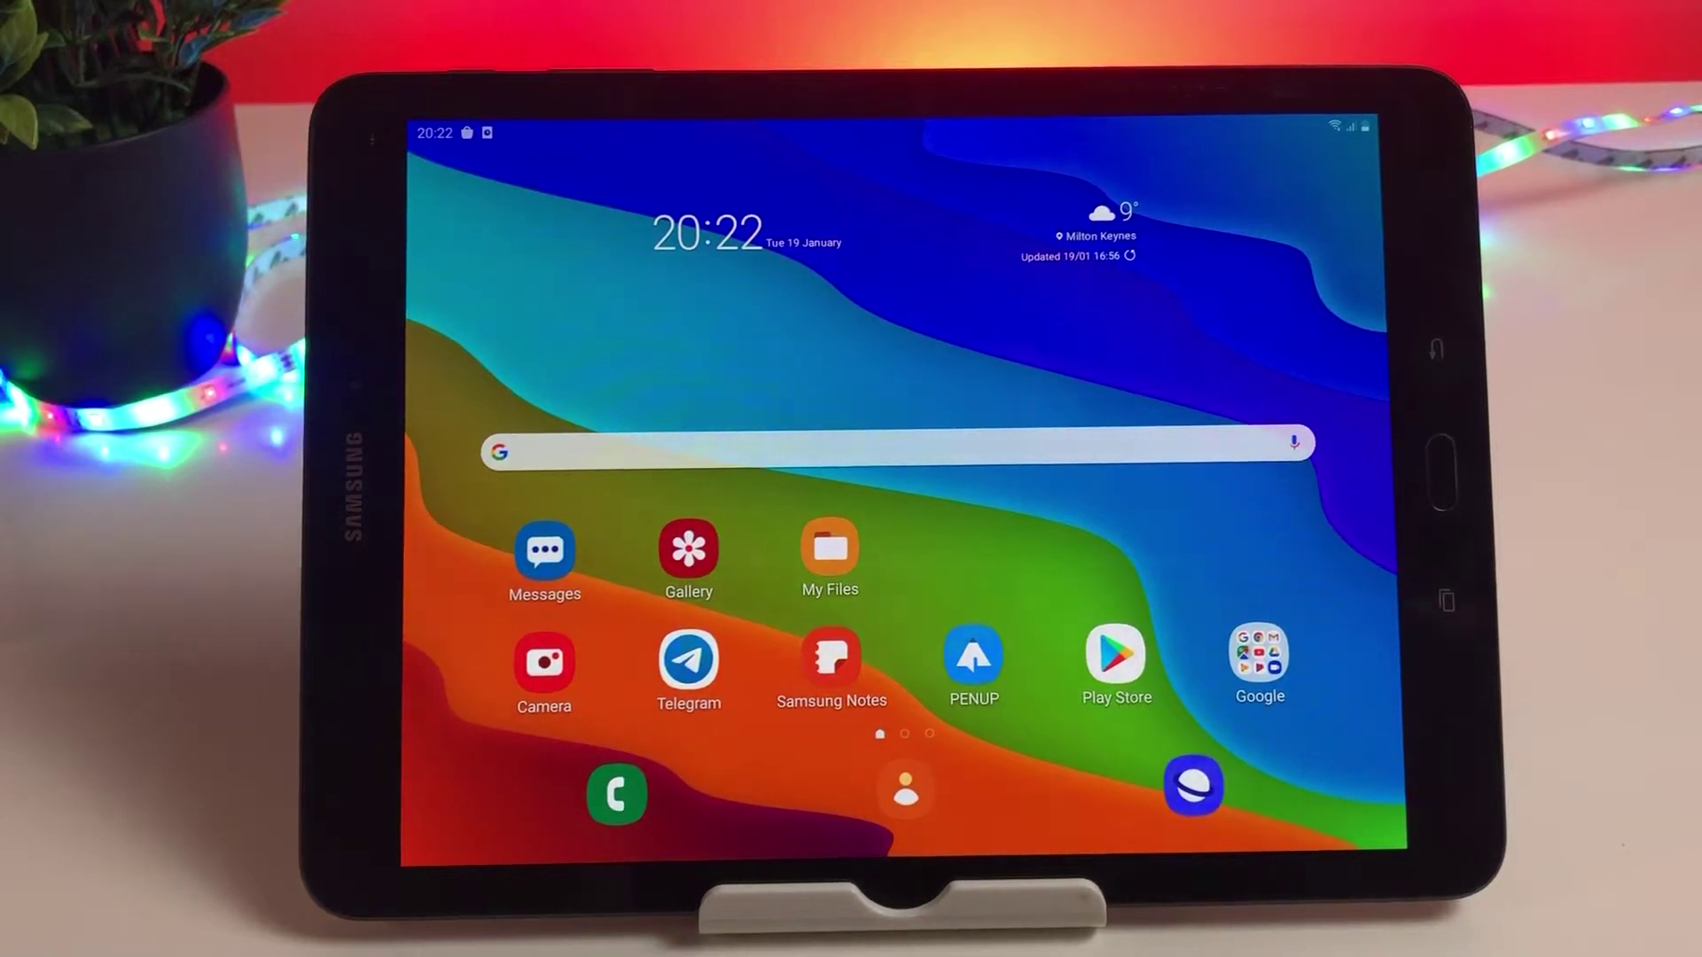
Step: Swipe between the home pages, then briefly launch and close Play Store
drag(1196, 598, 798, 598)
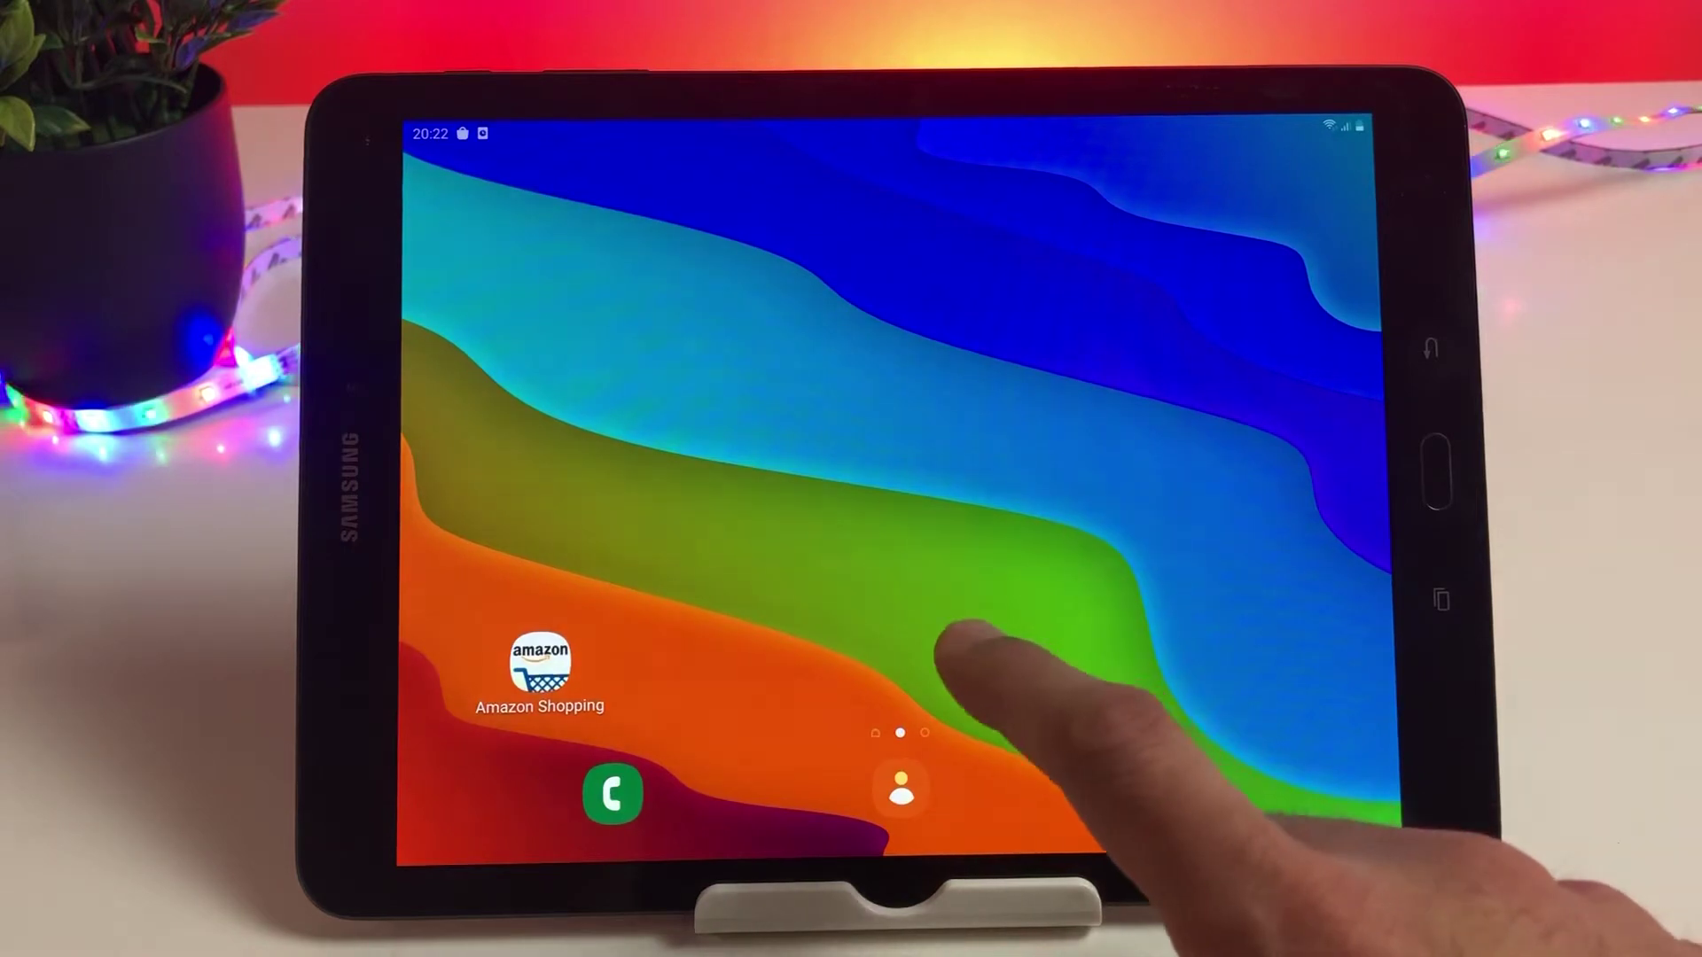
drag(971, 652, 1330, 652)
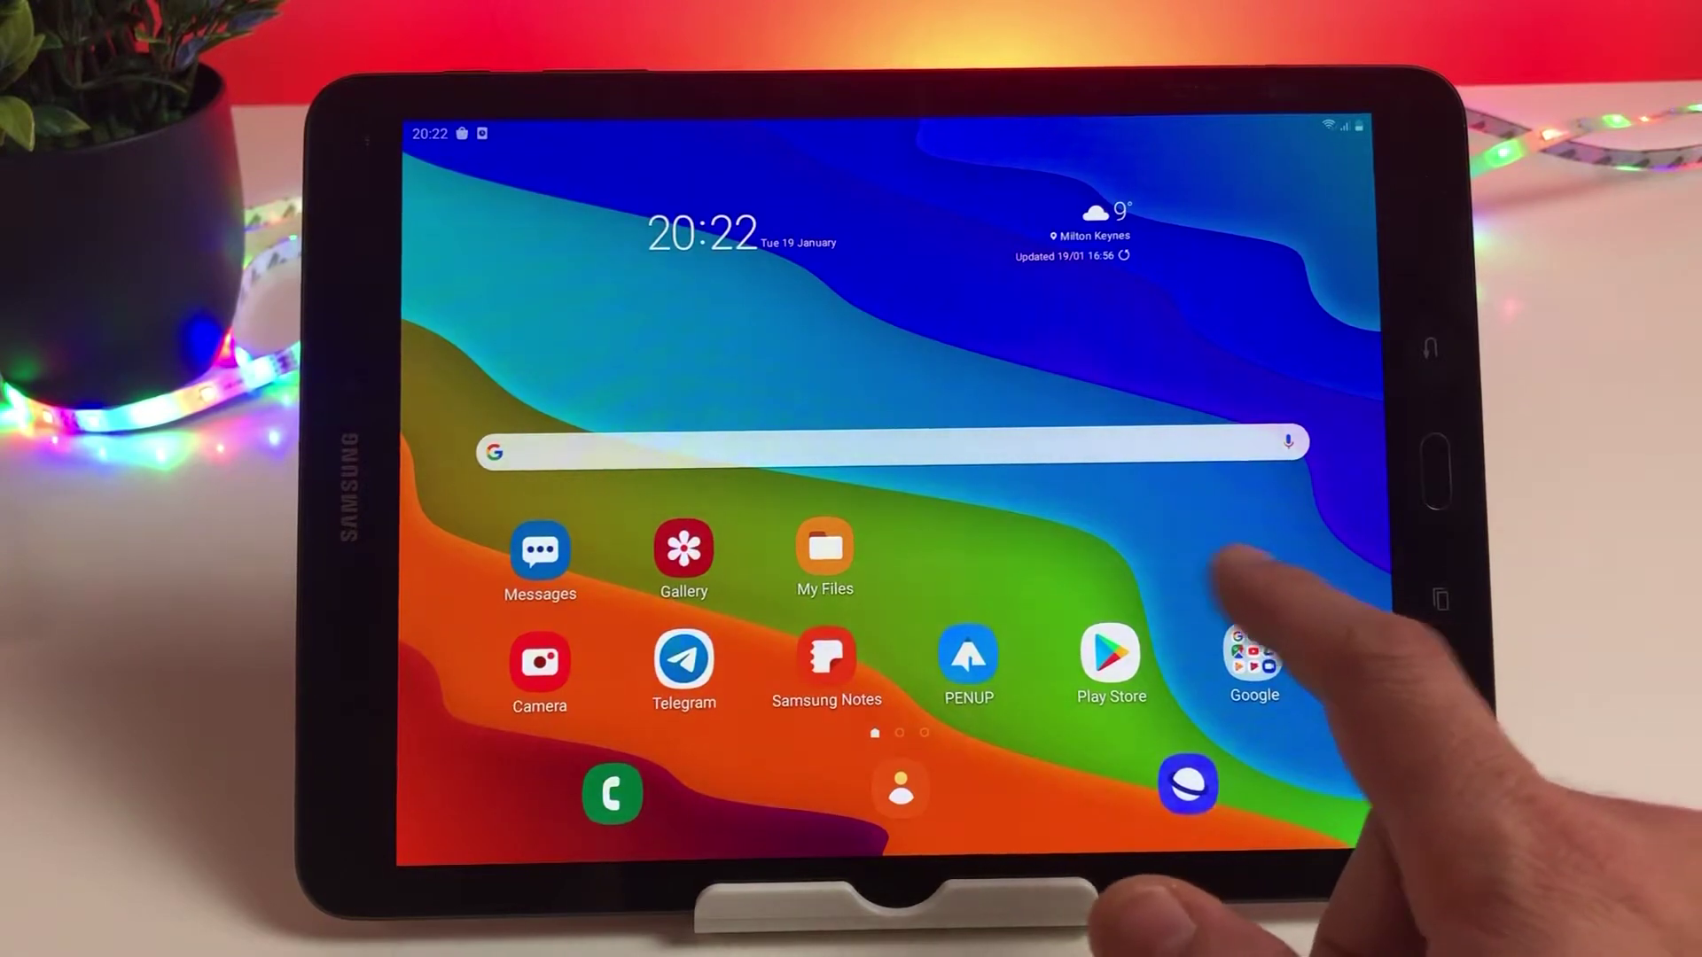
mouse_move(1276, 638)
mouse_down()
mouse_move(1011, 664)
mouse_move(1330, 666)
mouse_move(984, 651)
mouse_up()
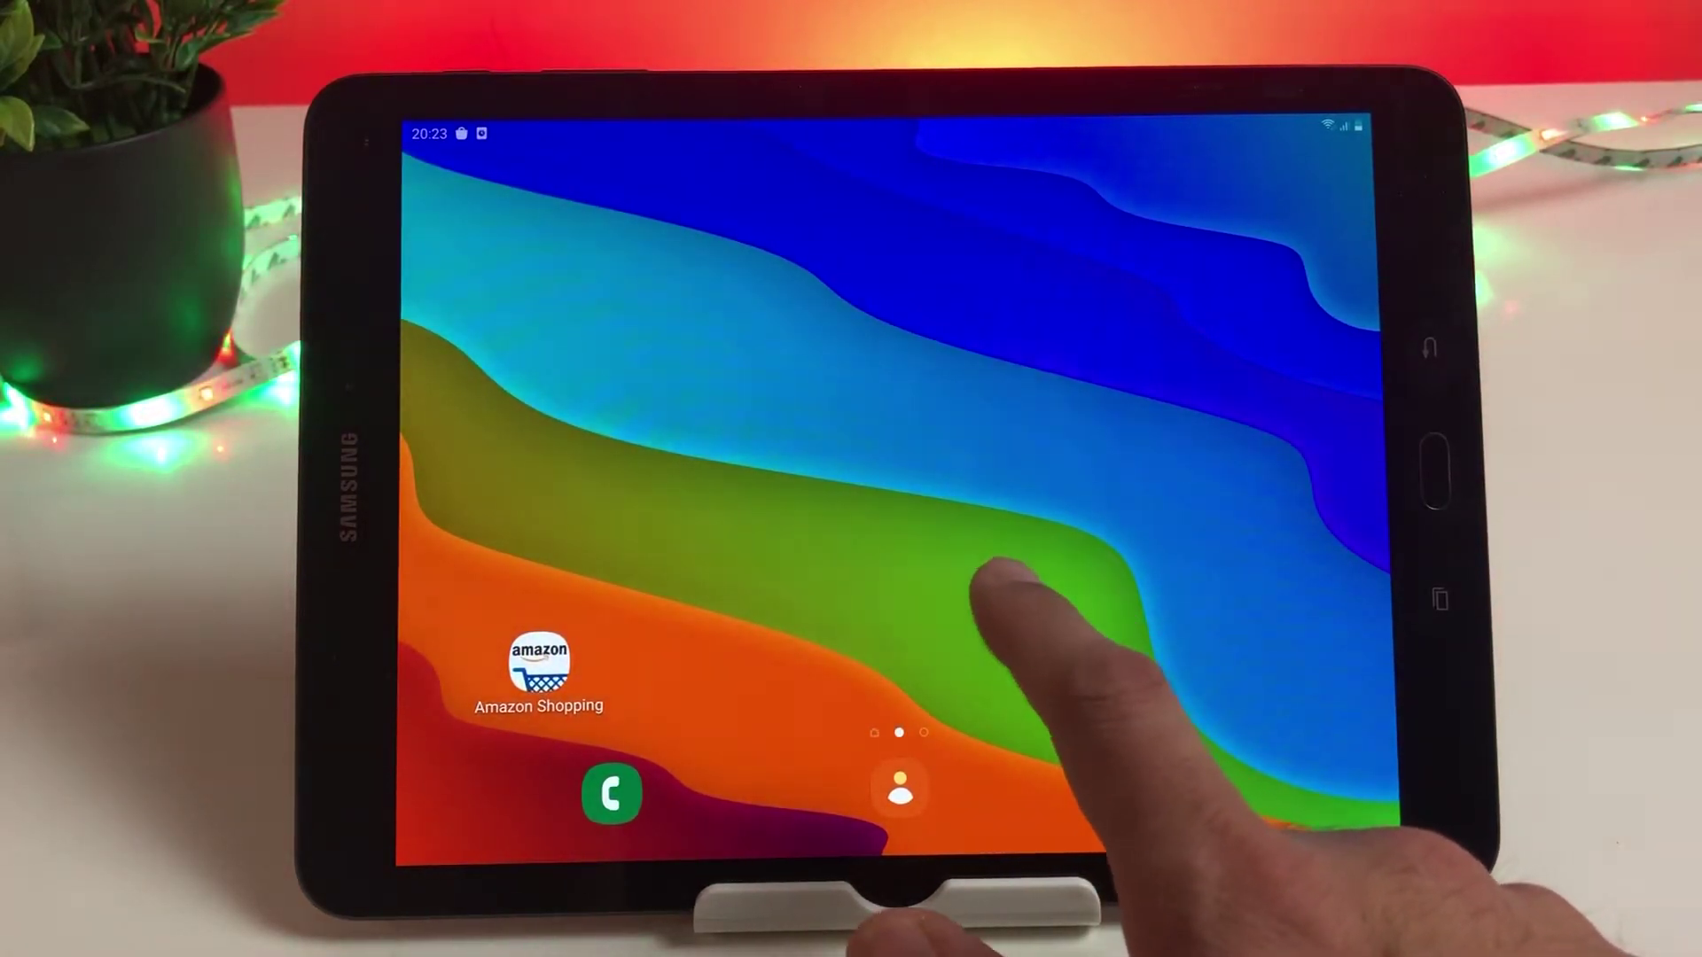
drag(985, 651, 1263, 651)
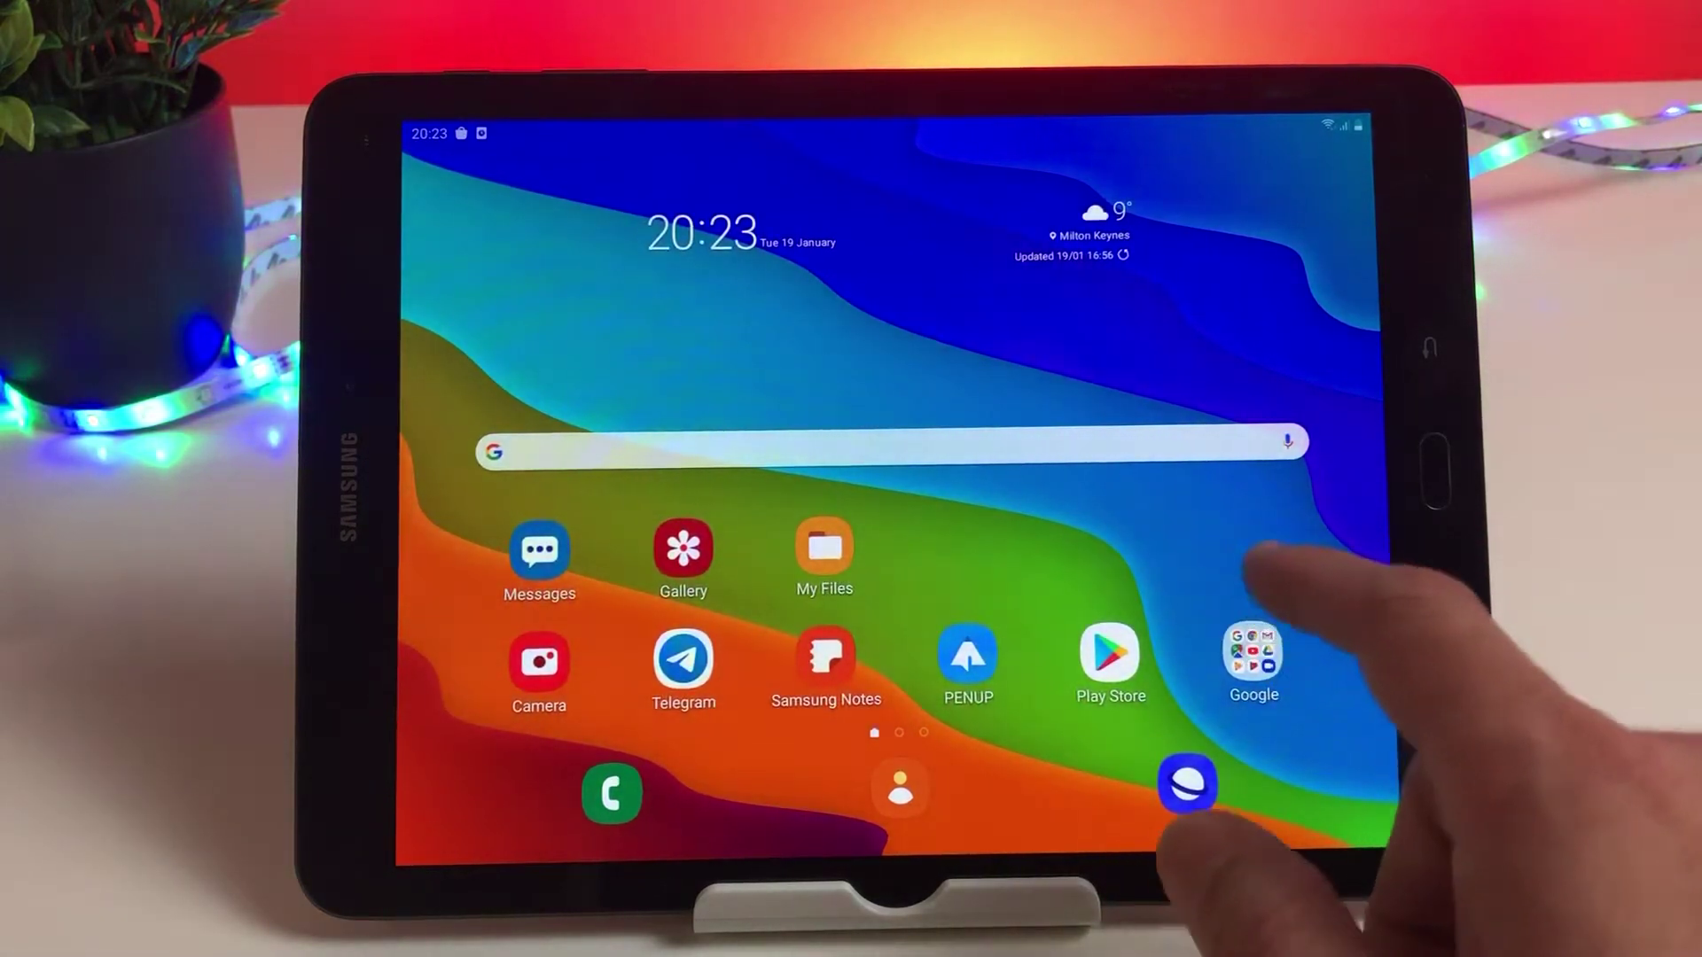
click(1110, 654)
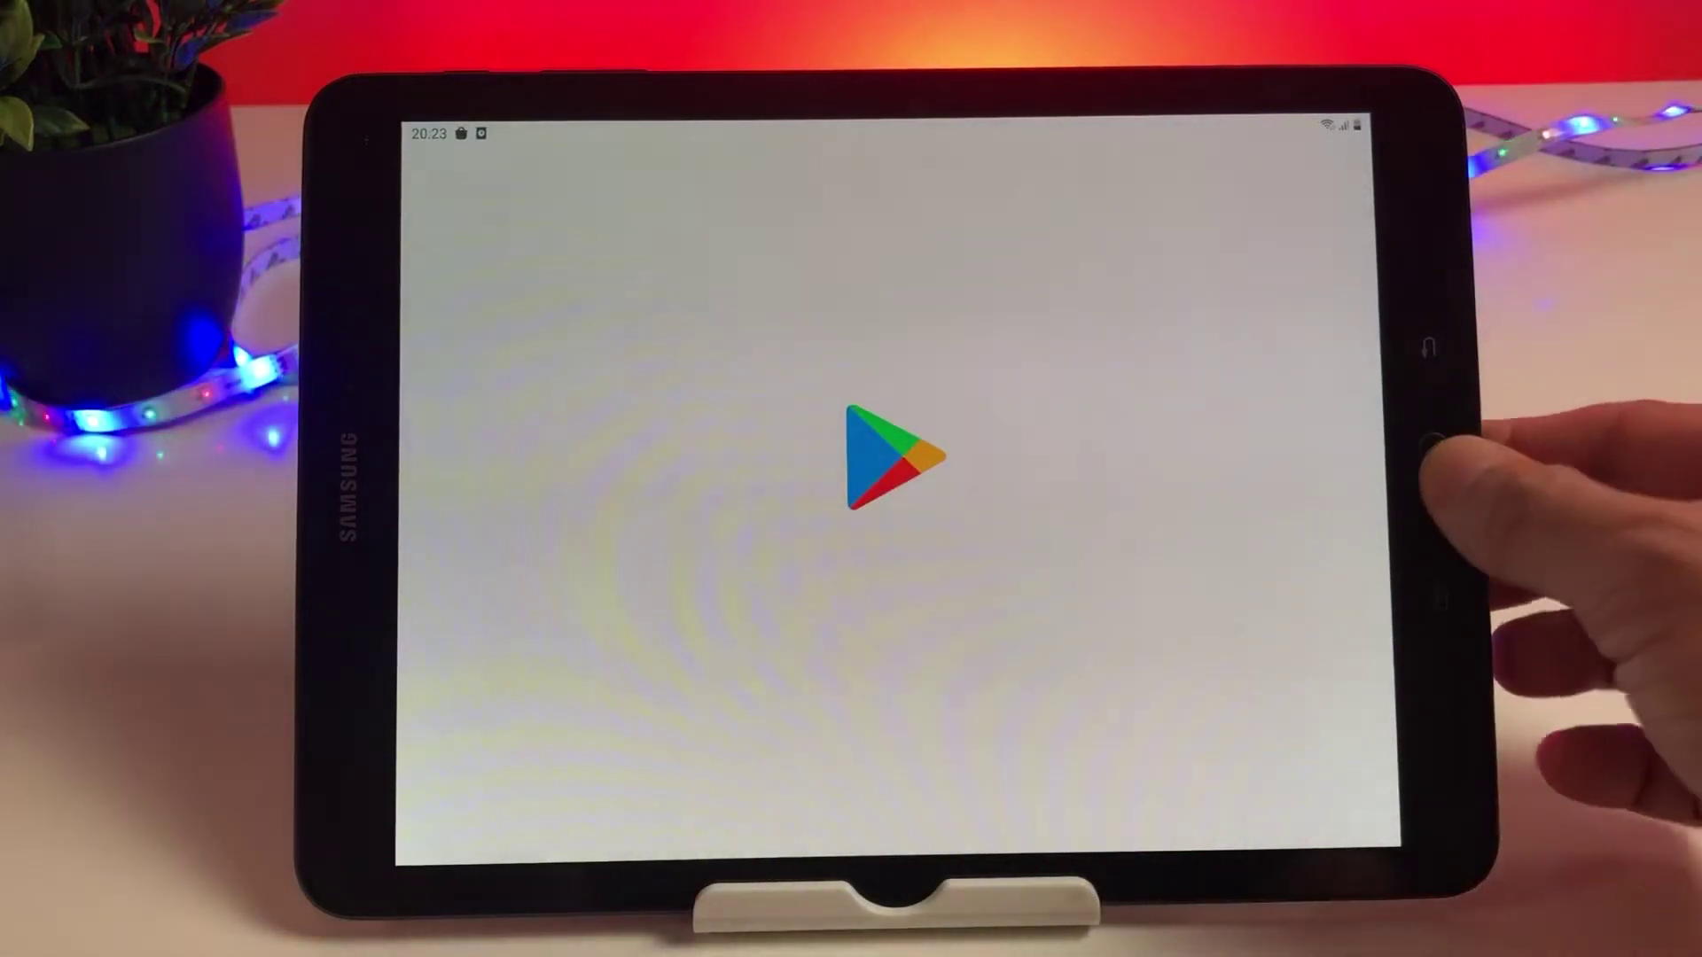
key(Escape)
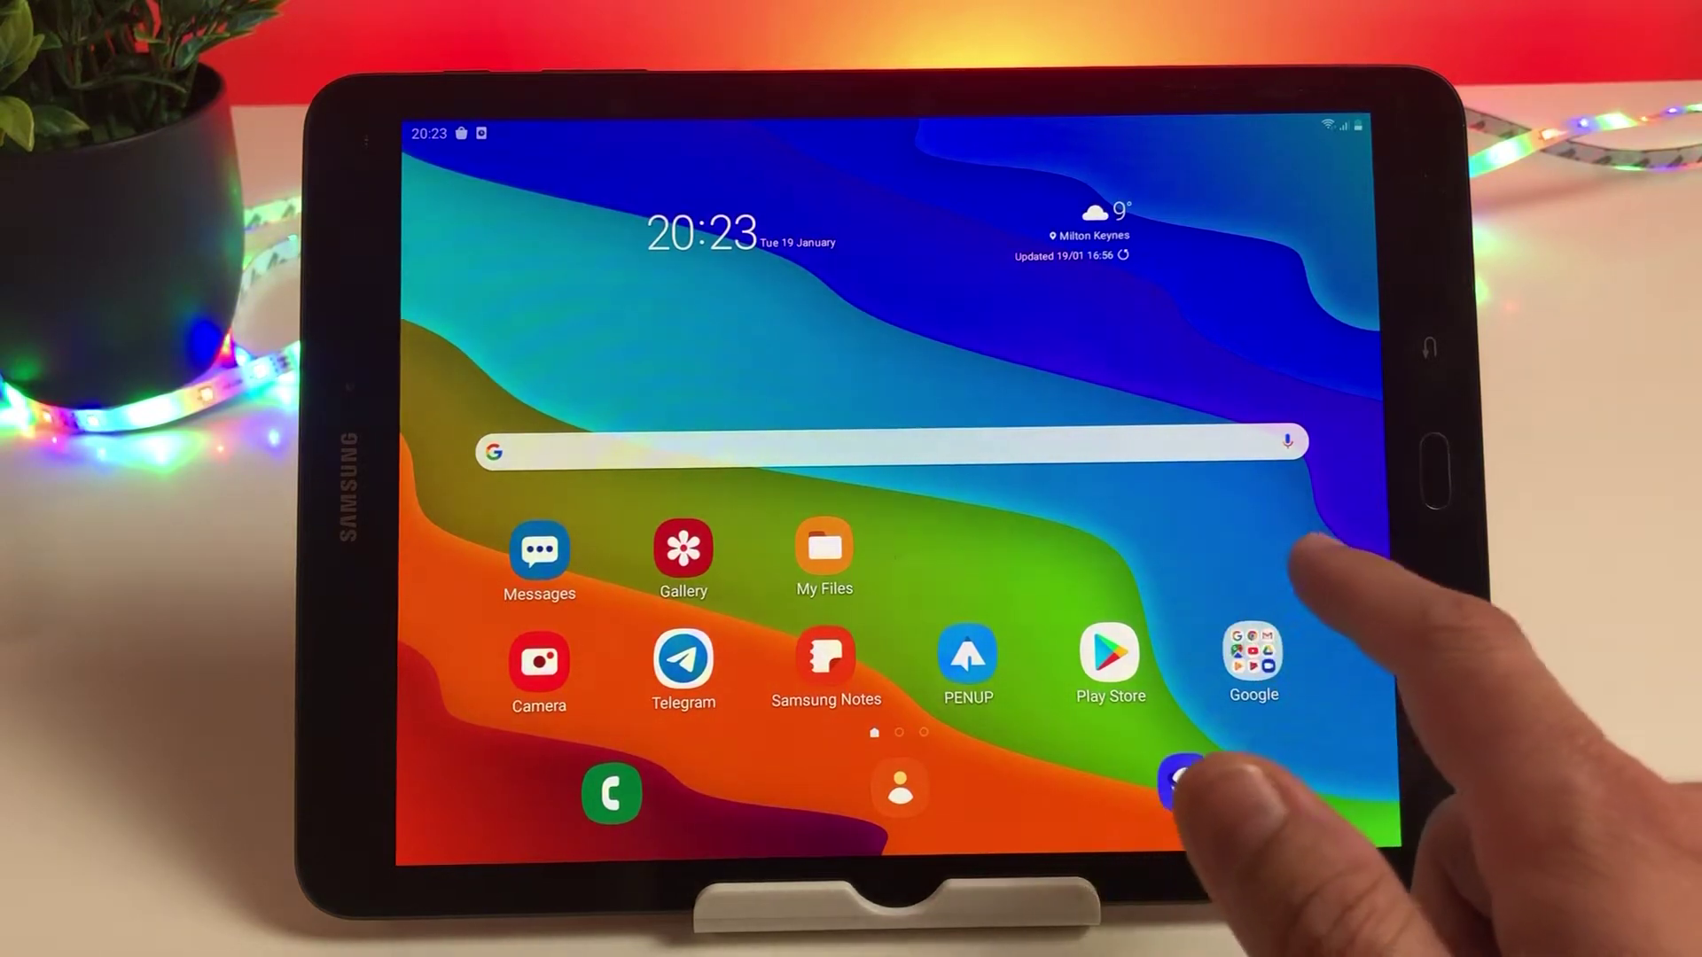
Step: Swipe through the home pages again, open Play Store search, then return home
drag(1237, 599, 798, 598)
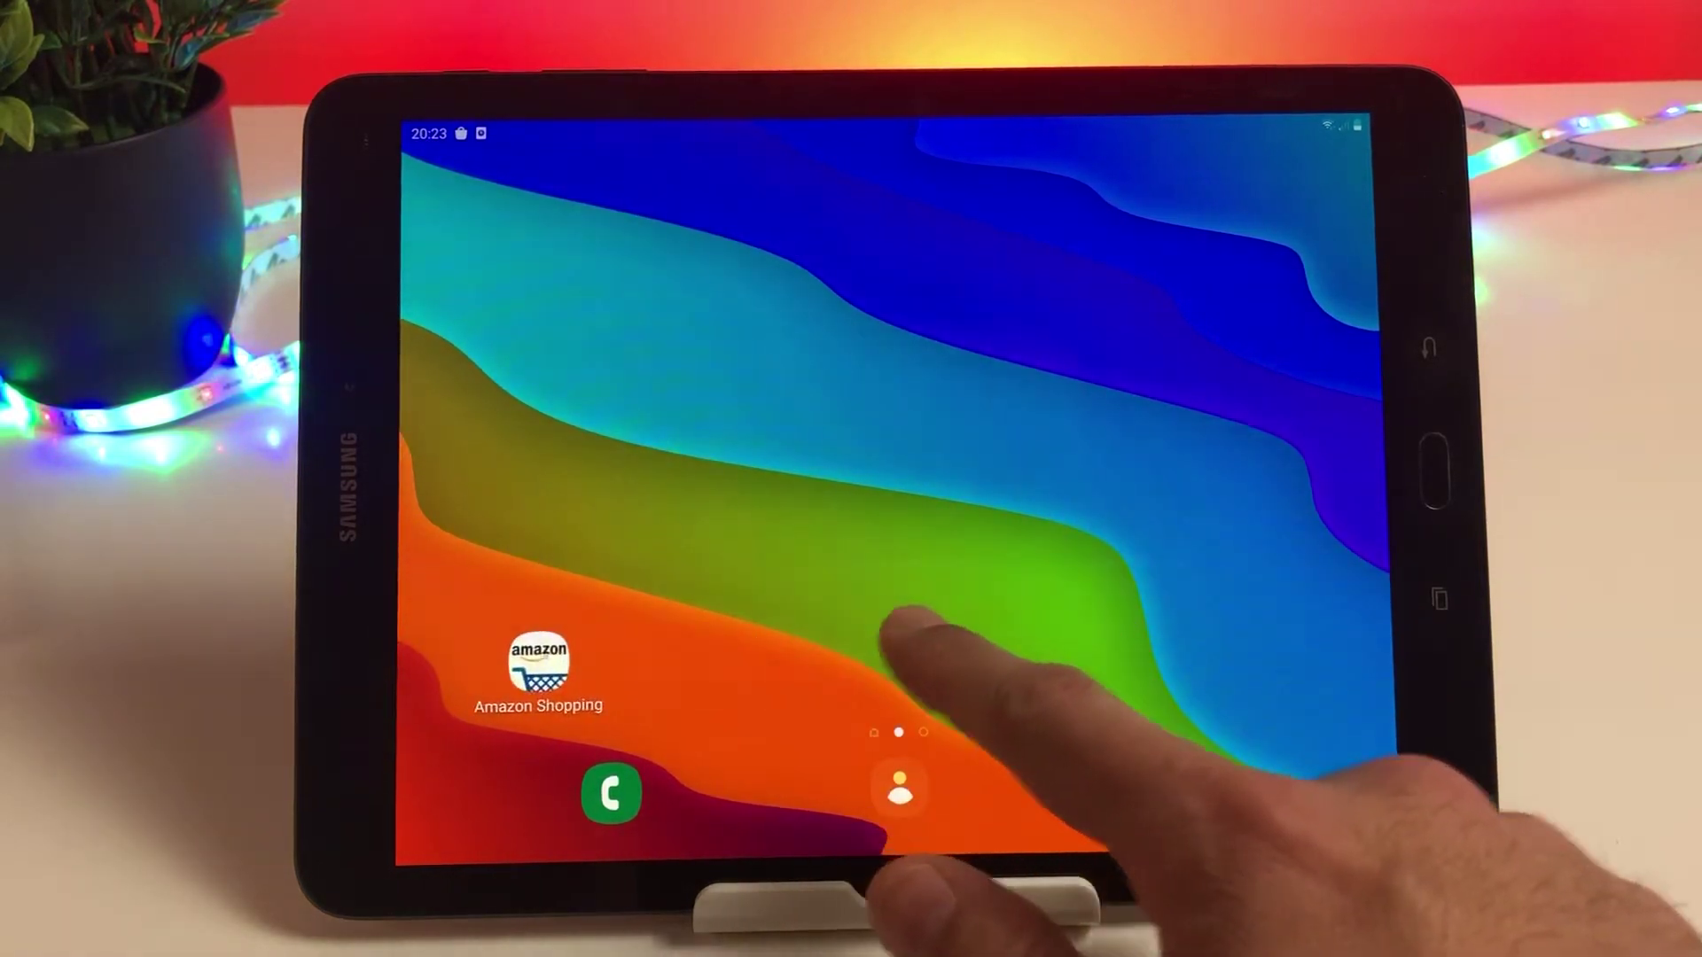
drag(931, 600, 1331, 599)
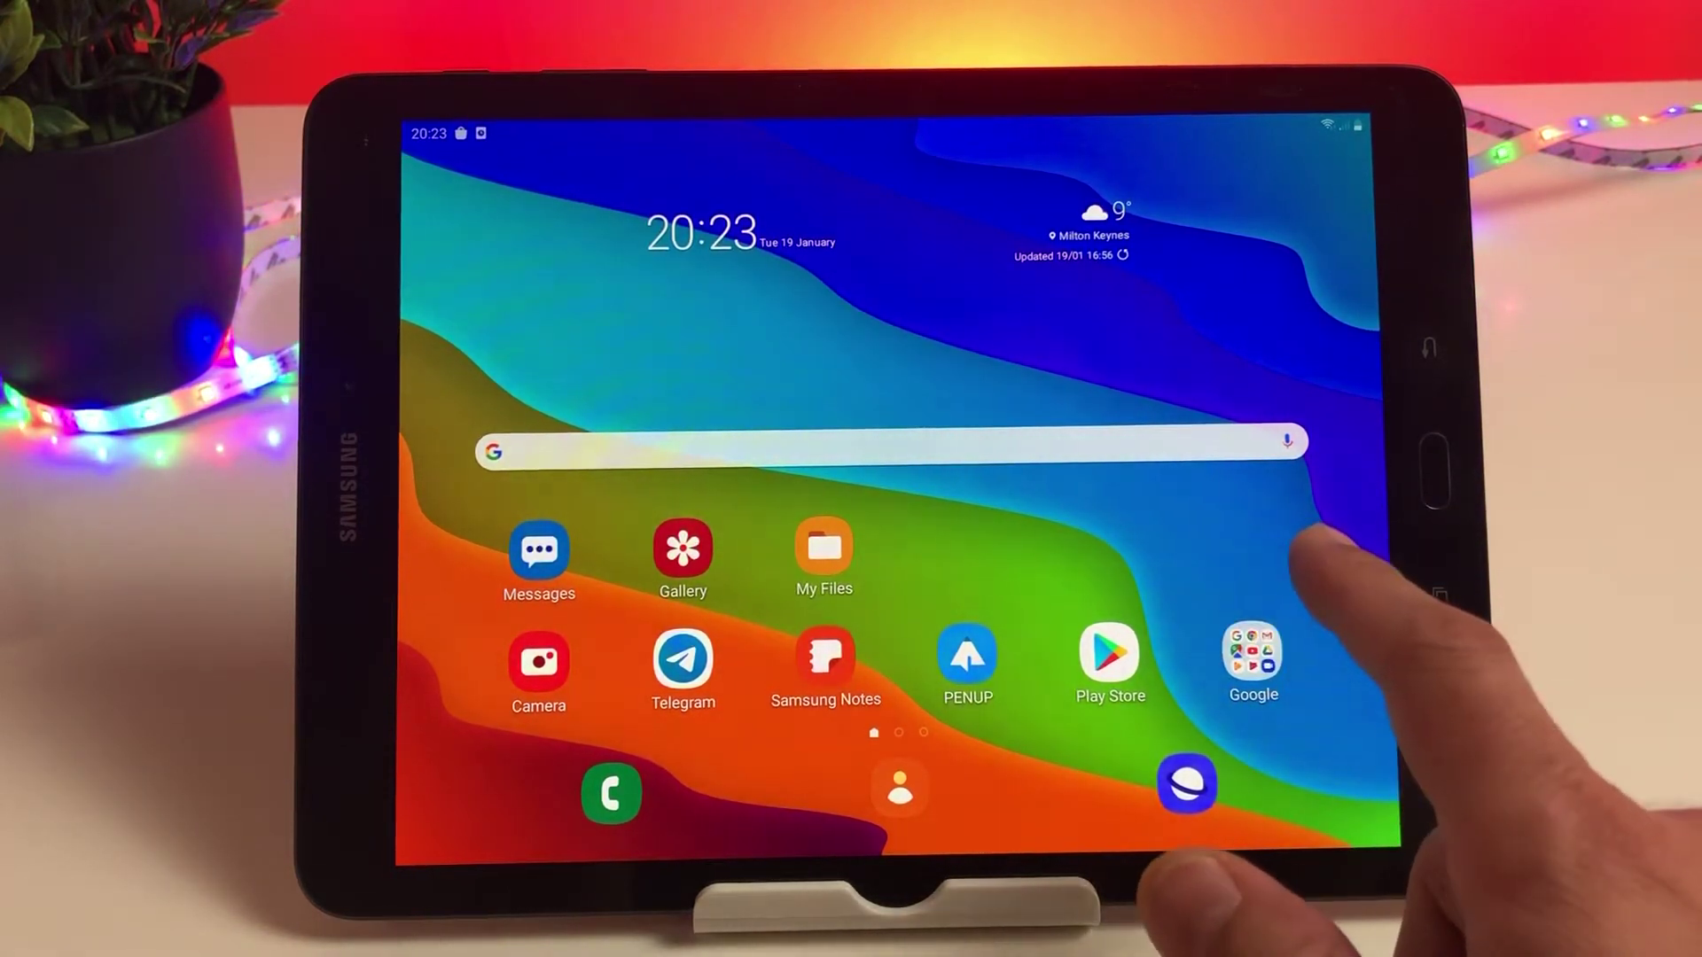
drag(1264, 598, 799, 599)
drag(931, 731, 1329, 731)
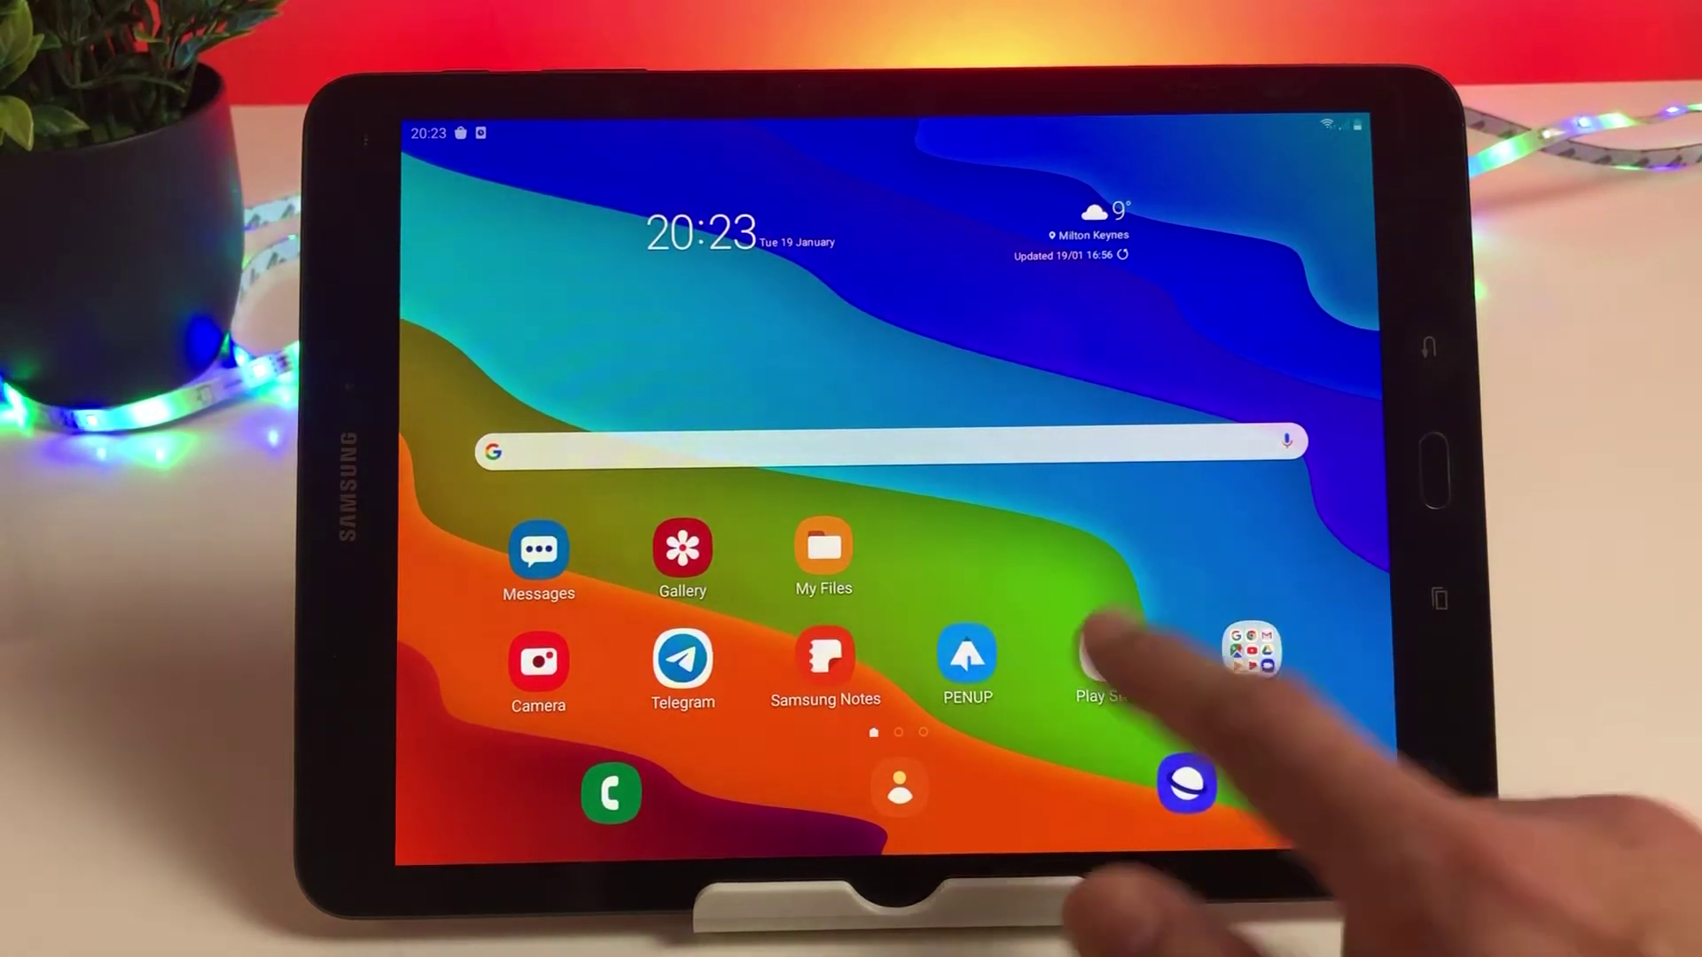
click(1108, 654)
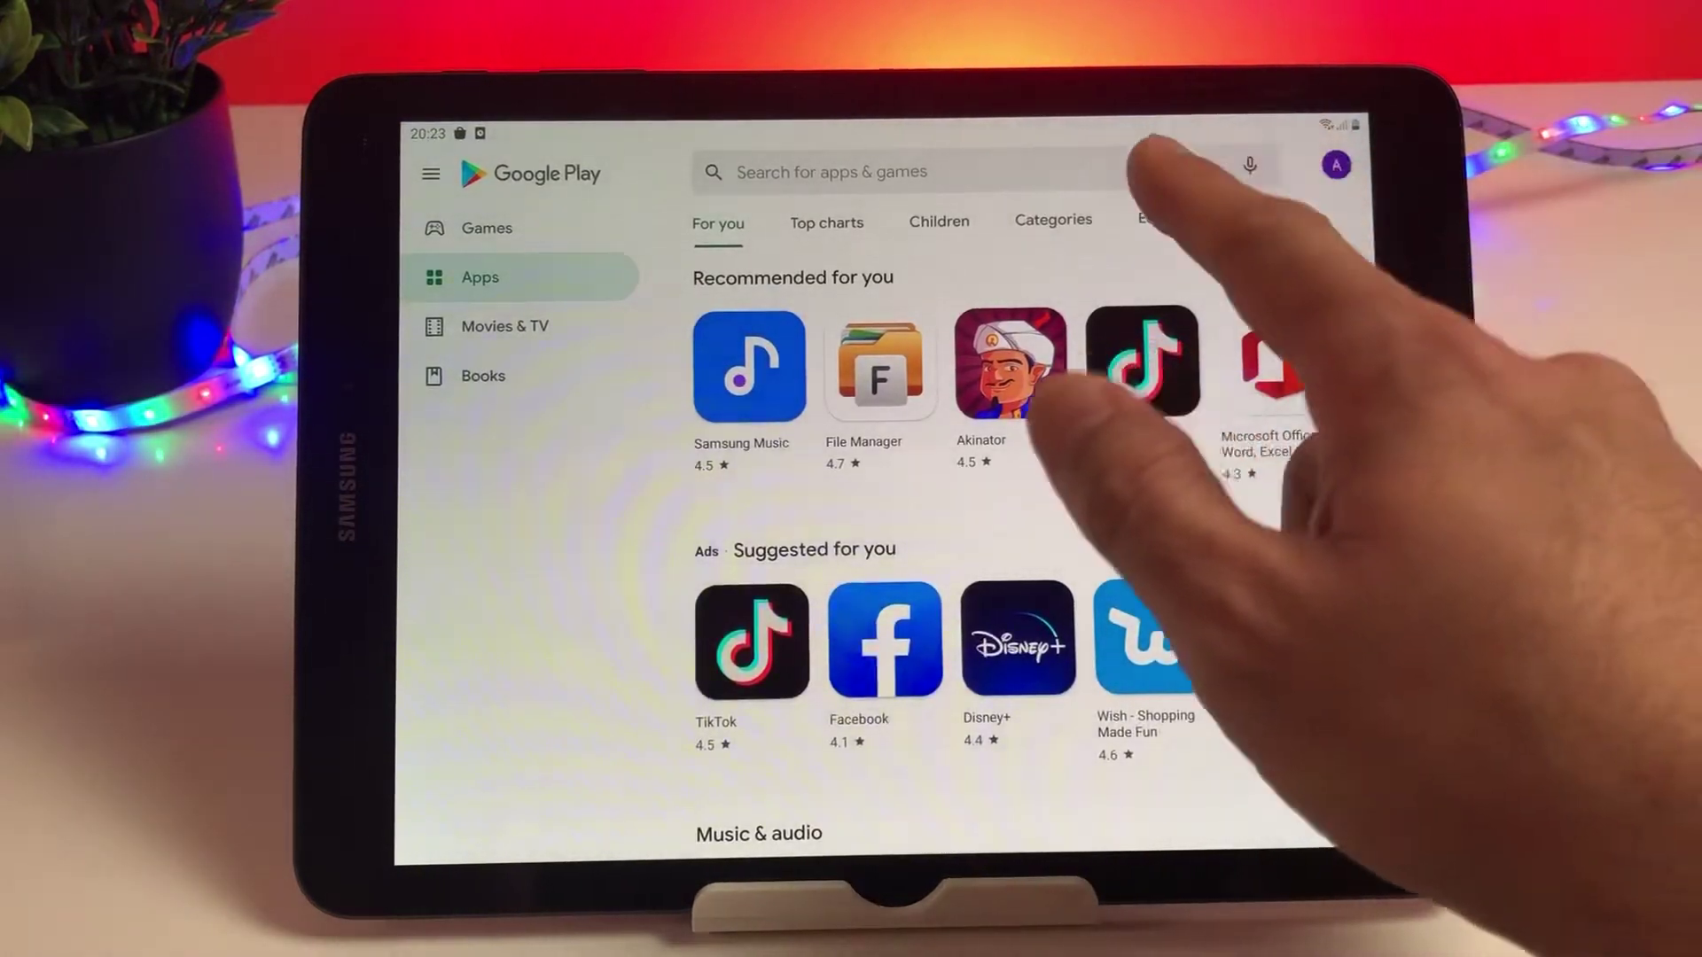
click(1130, 170)
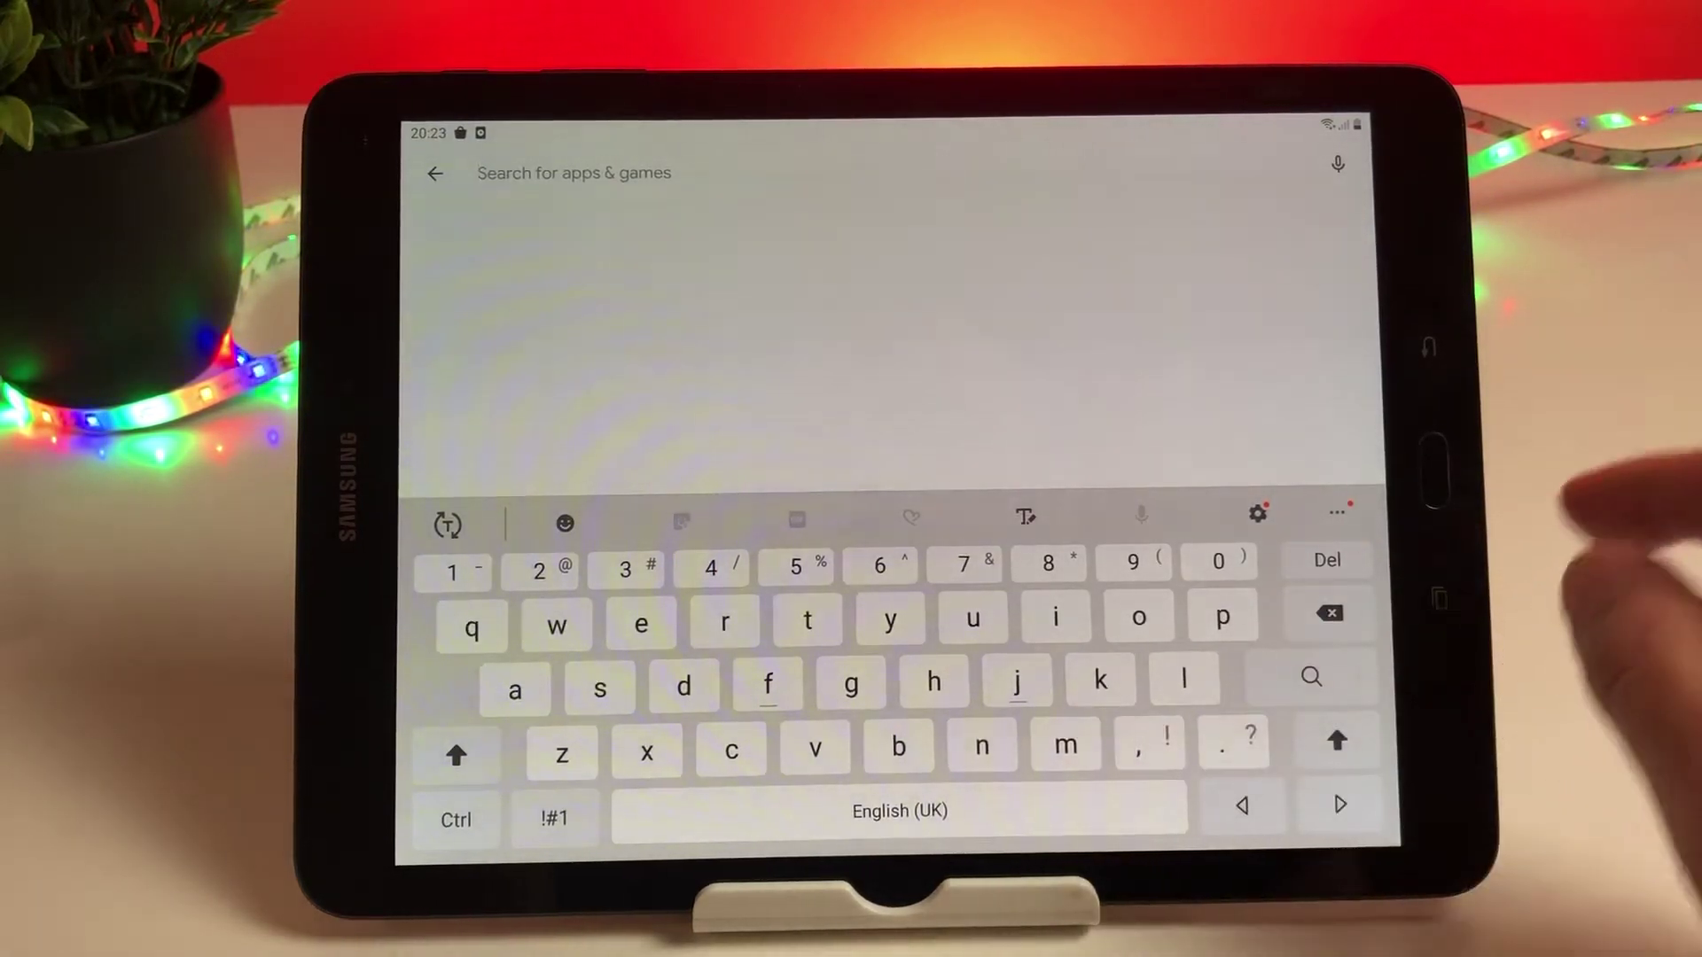
key(Home)
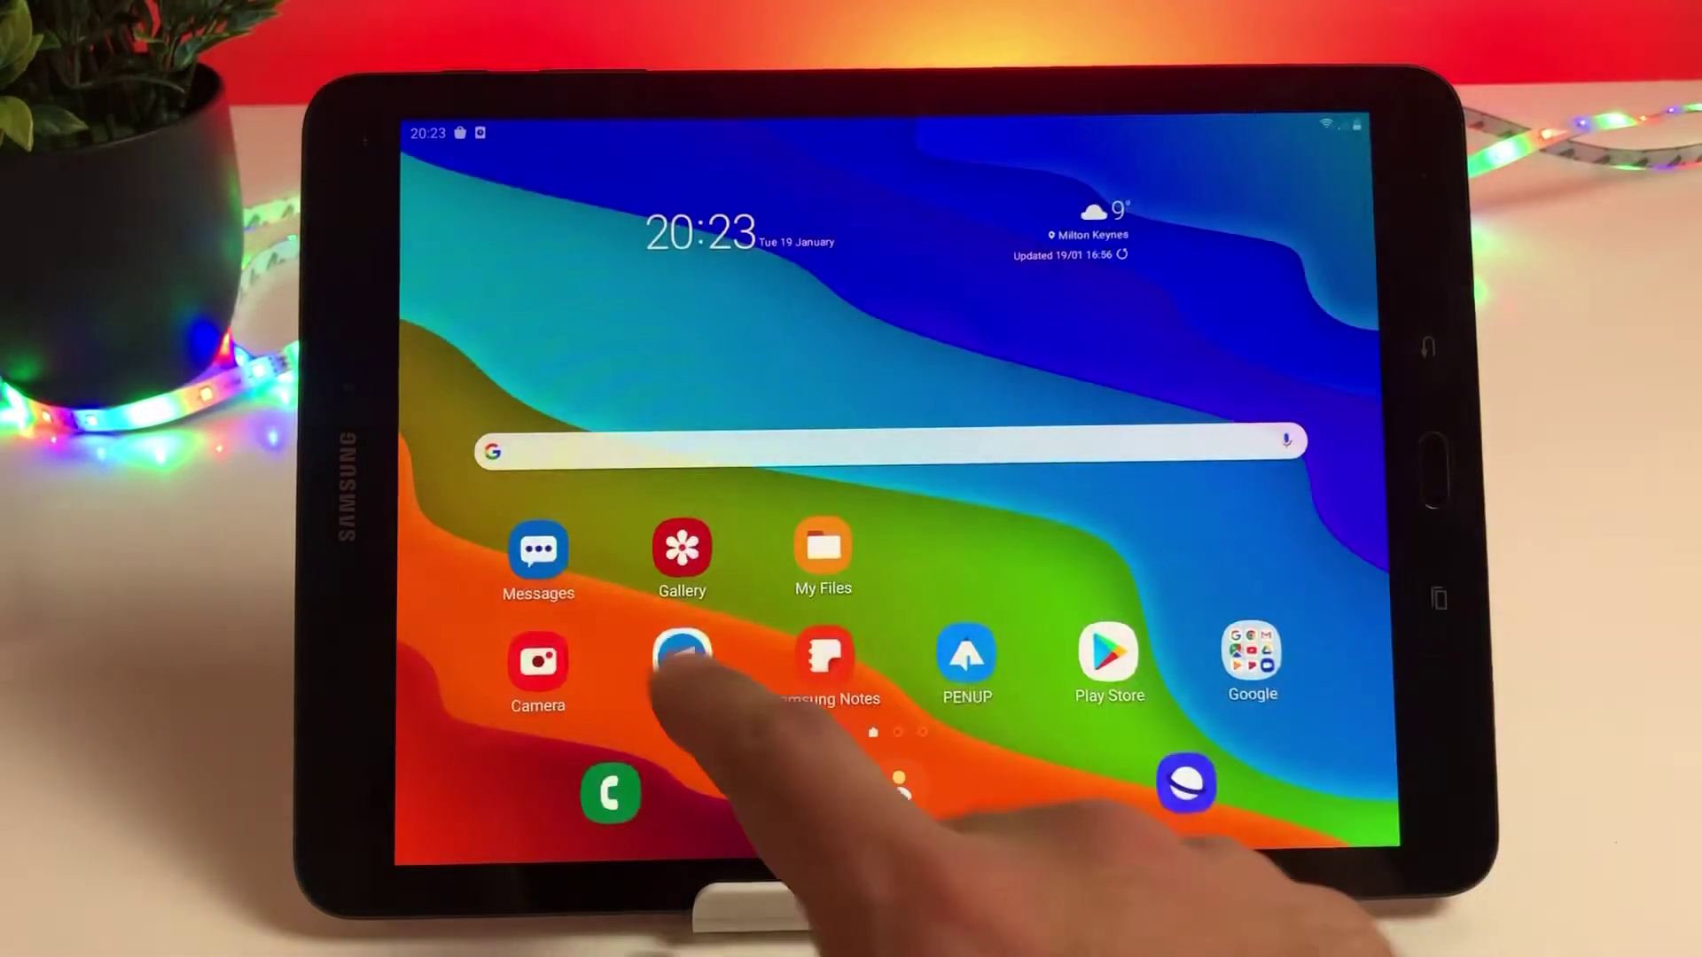
Step: View the dog-toy photo from the gallery's Camera album, then back out
click(688, 554)
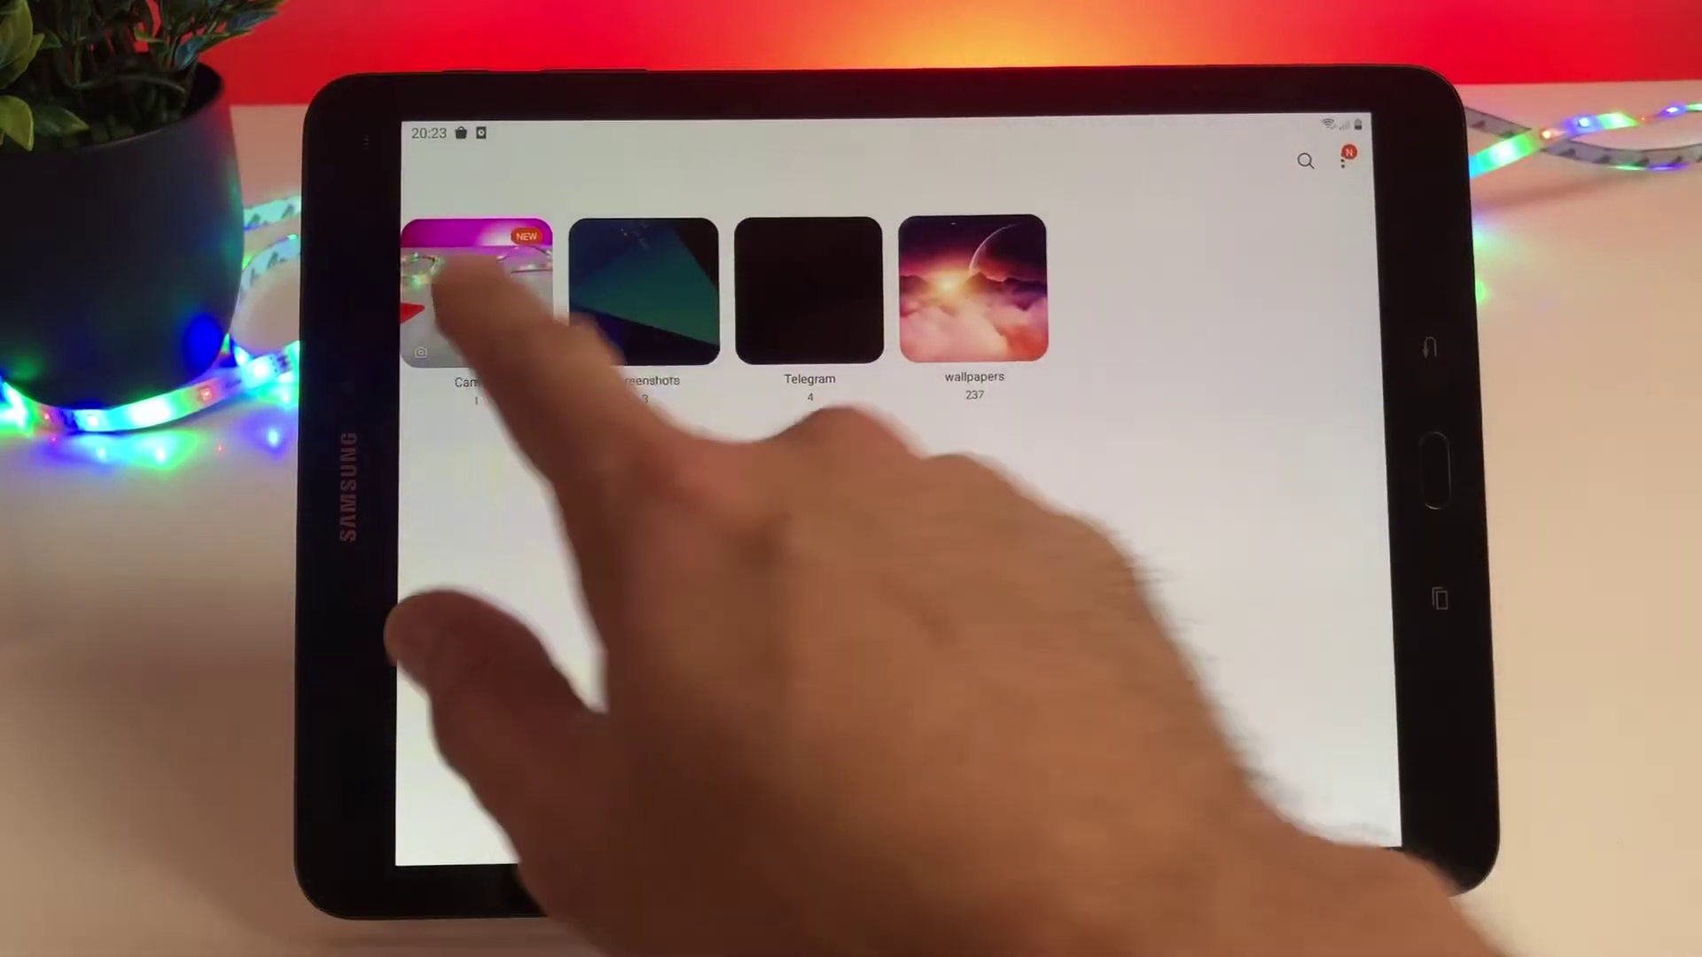
click(486, 279)
click(482, 286)
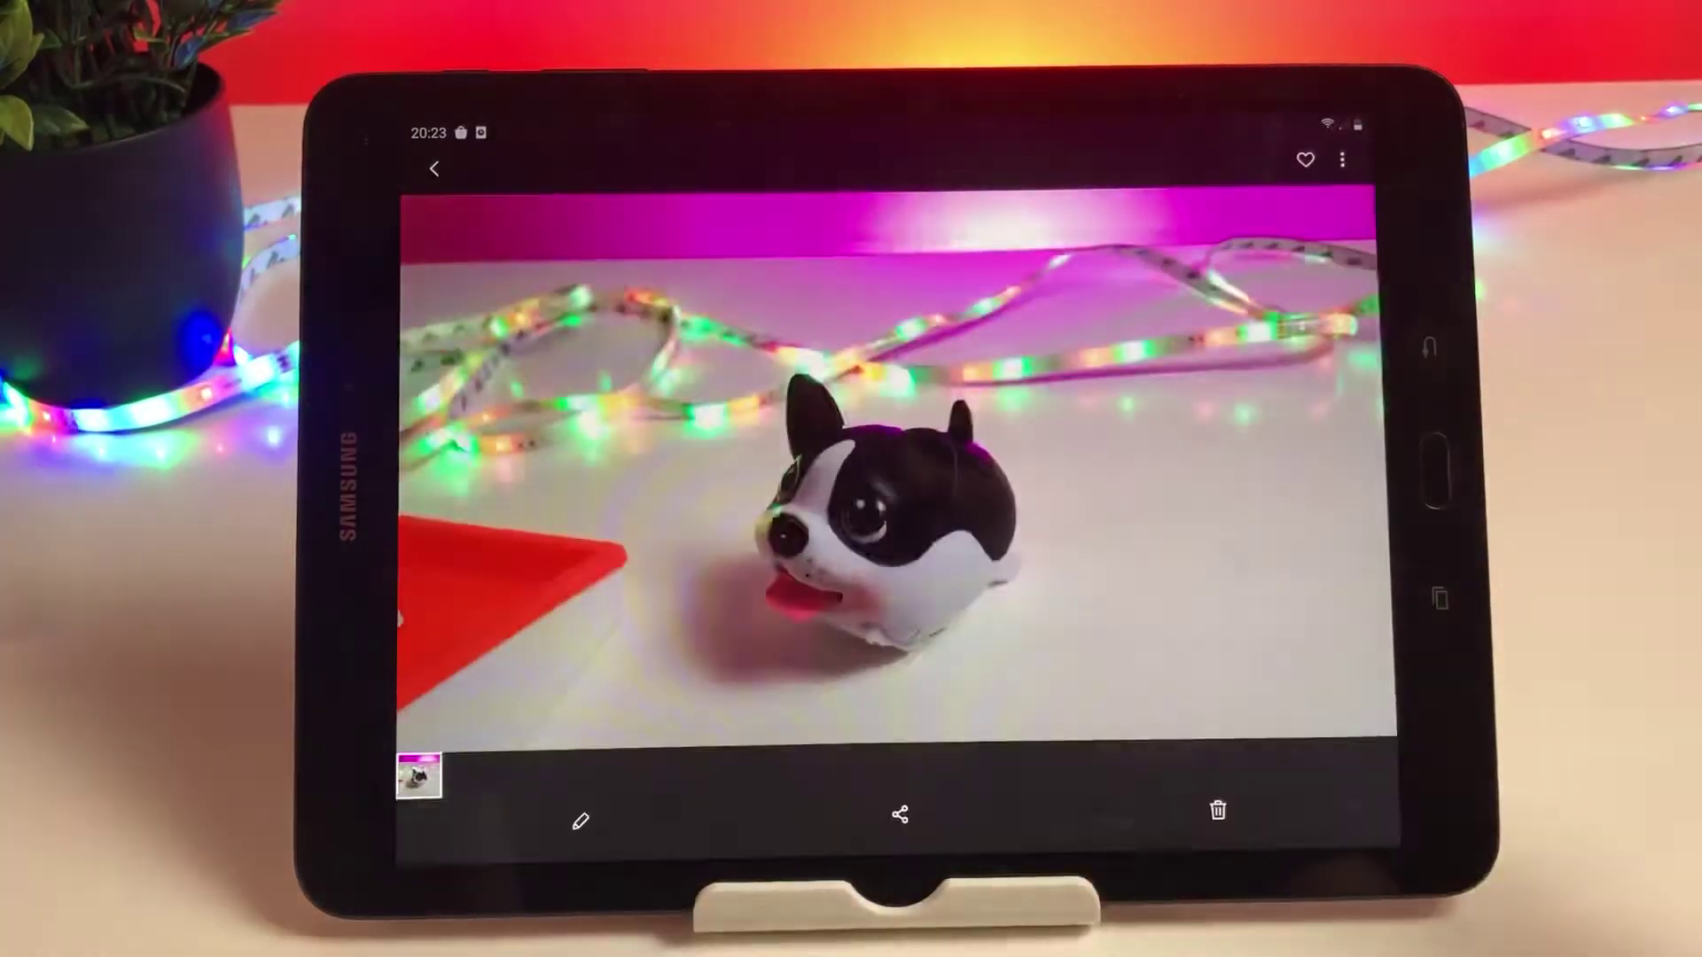
scroll(890, 507, up, 5)
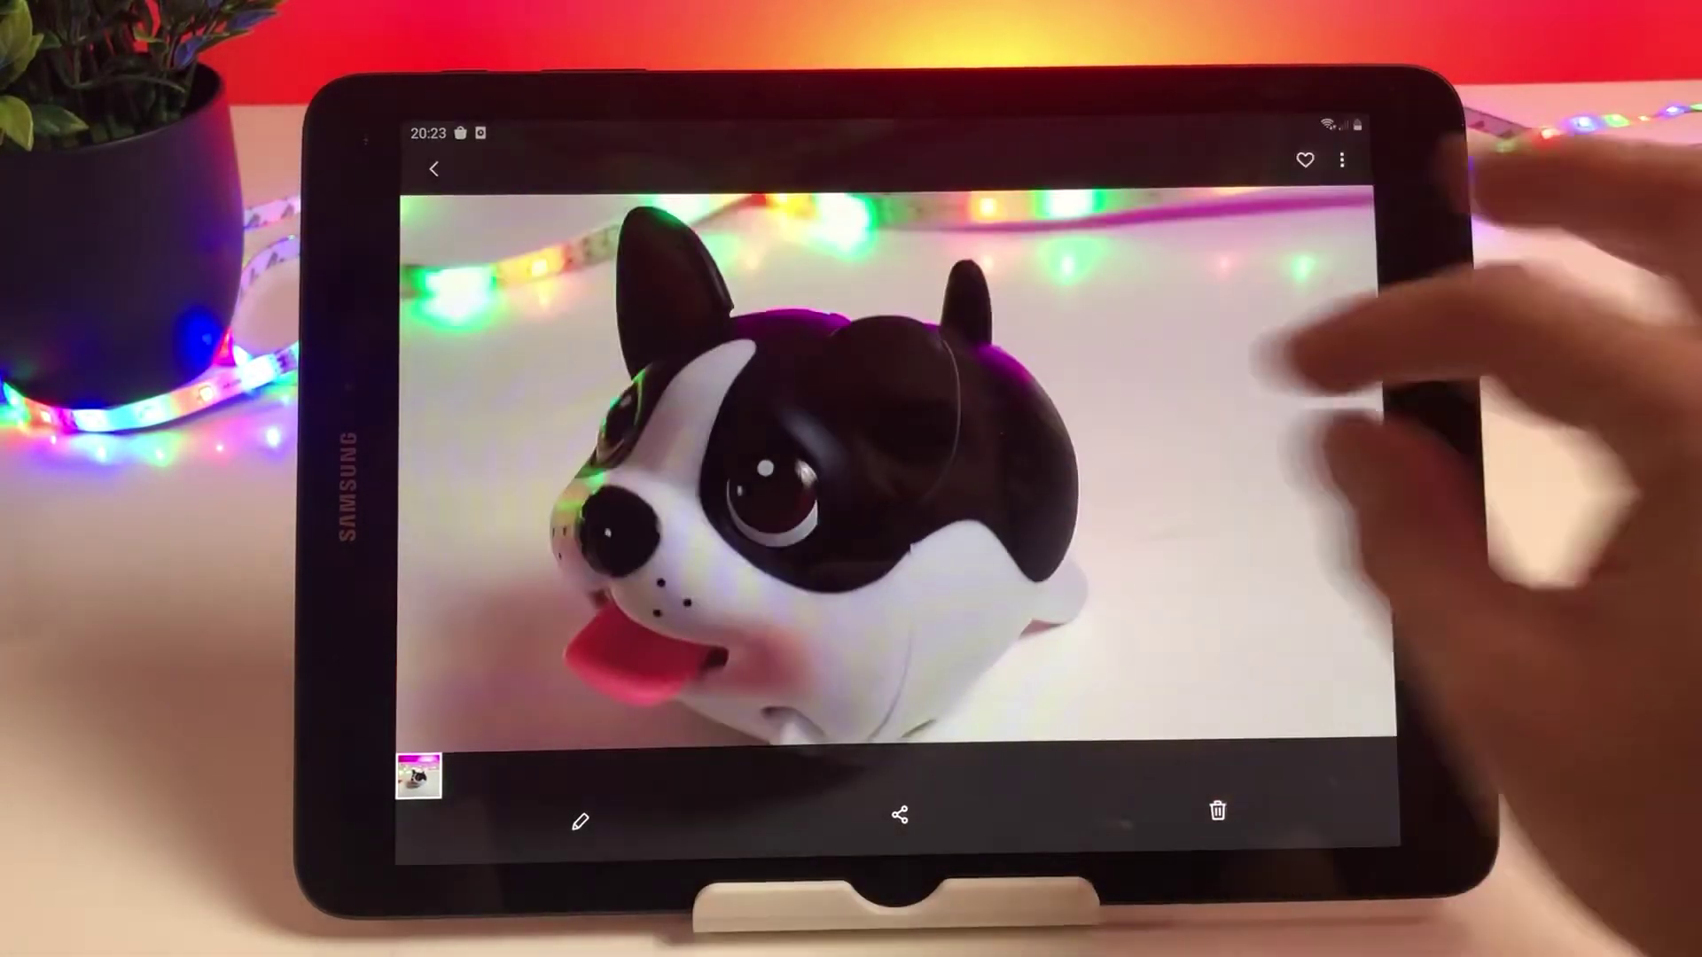
click(1438, 598)
Step: From the home screen, search Play Store and reach the Snapseed app page
click(1436, 472)
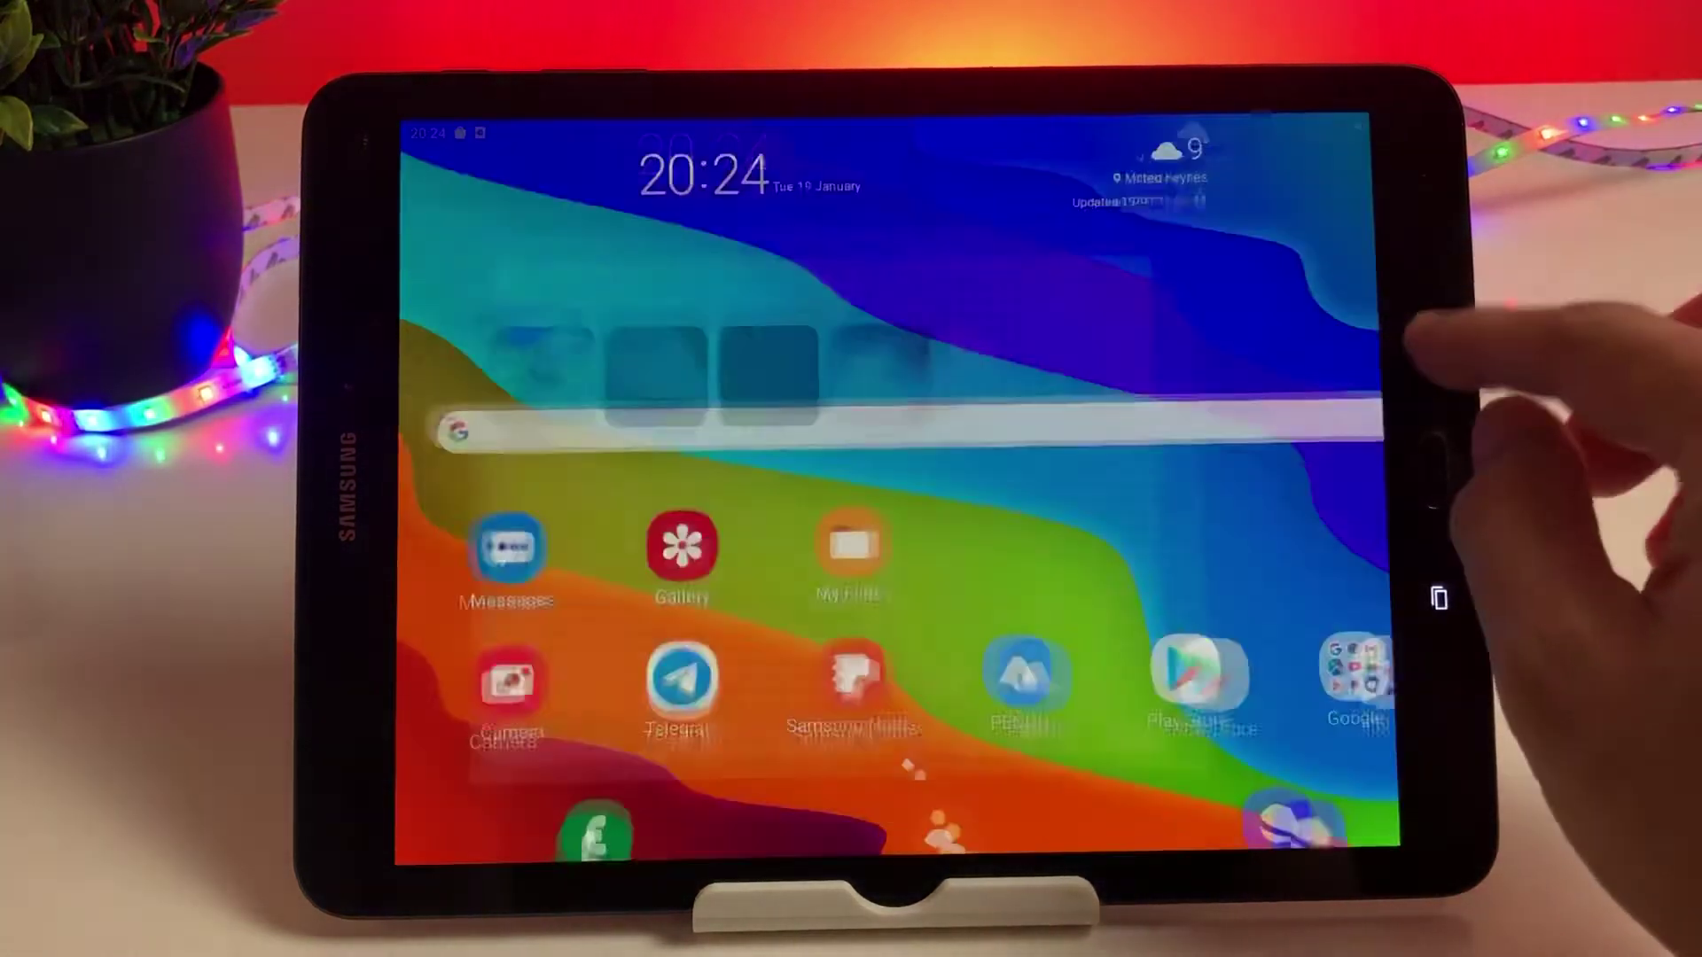
click(1108, 657)
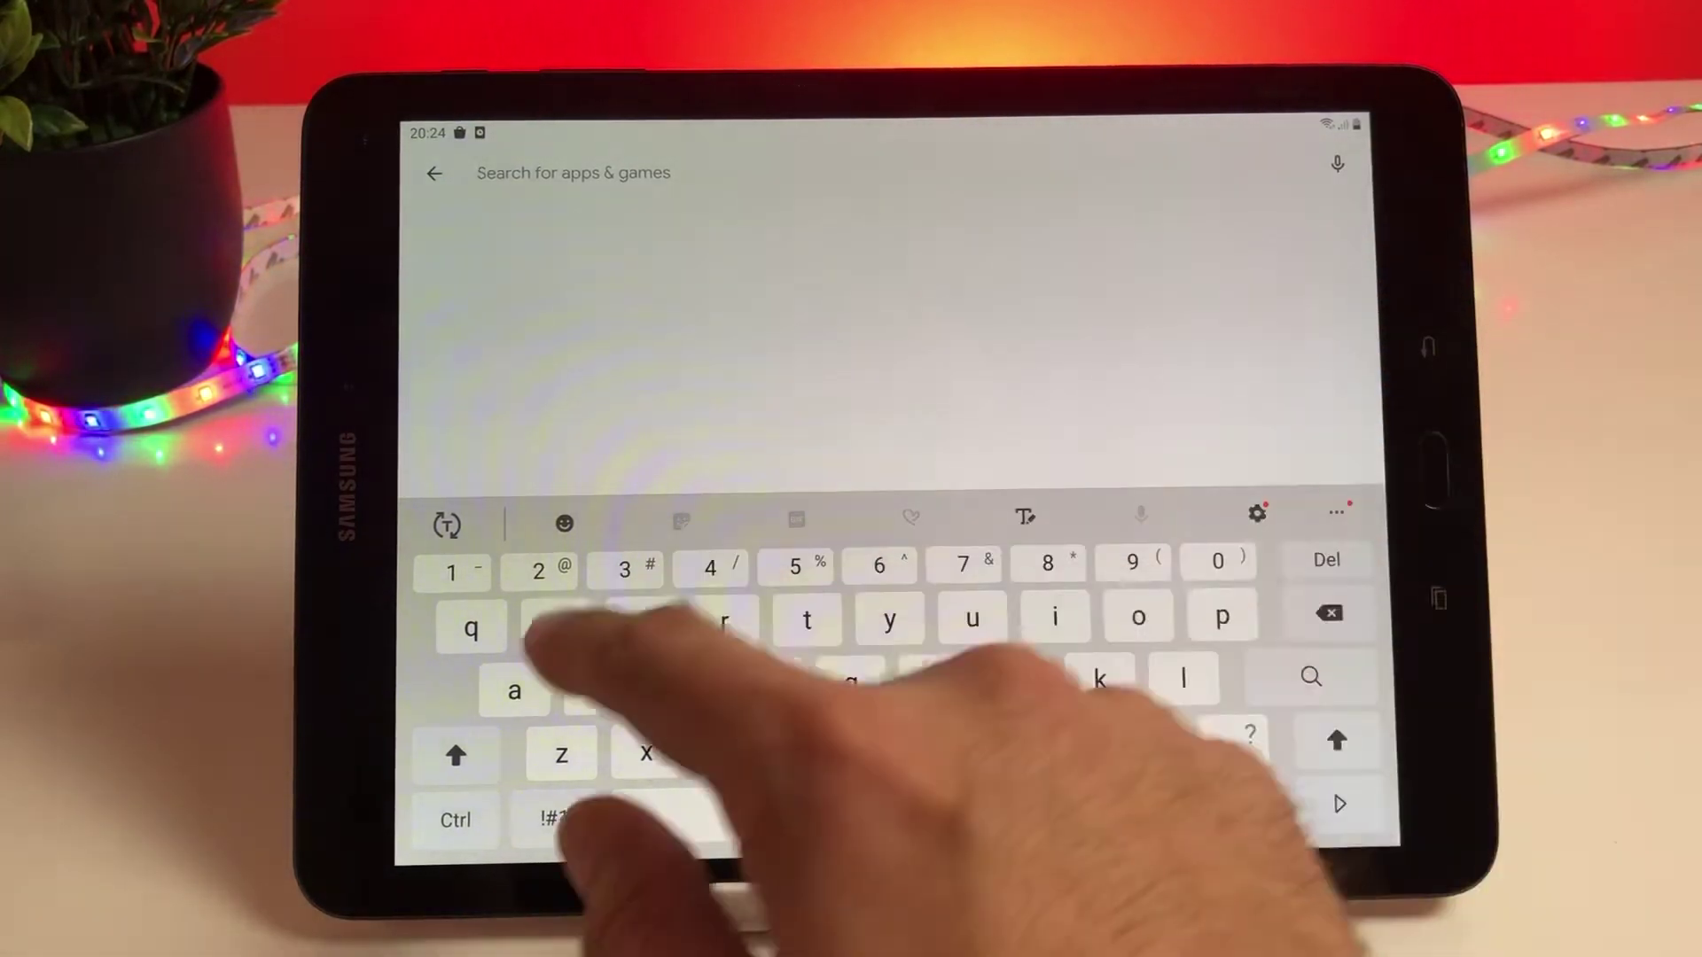
text(snaps)
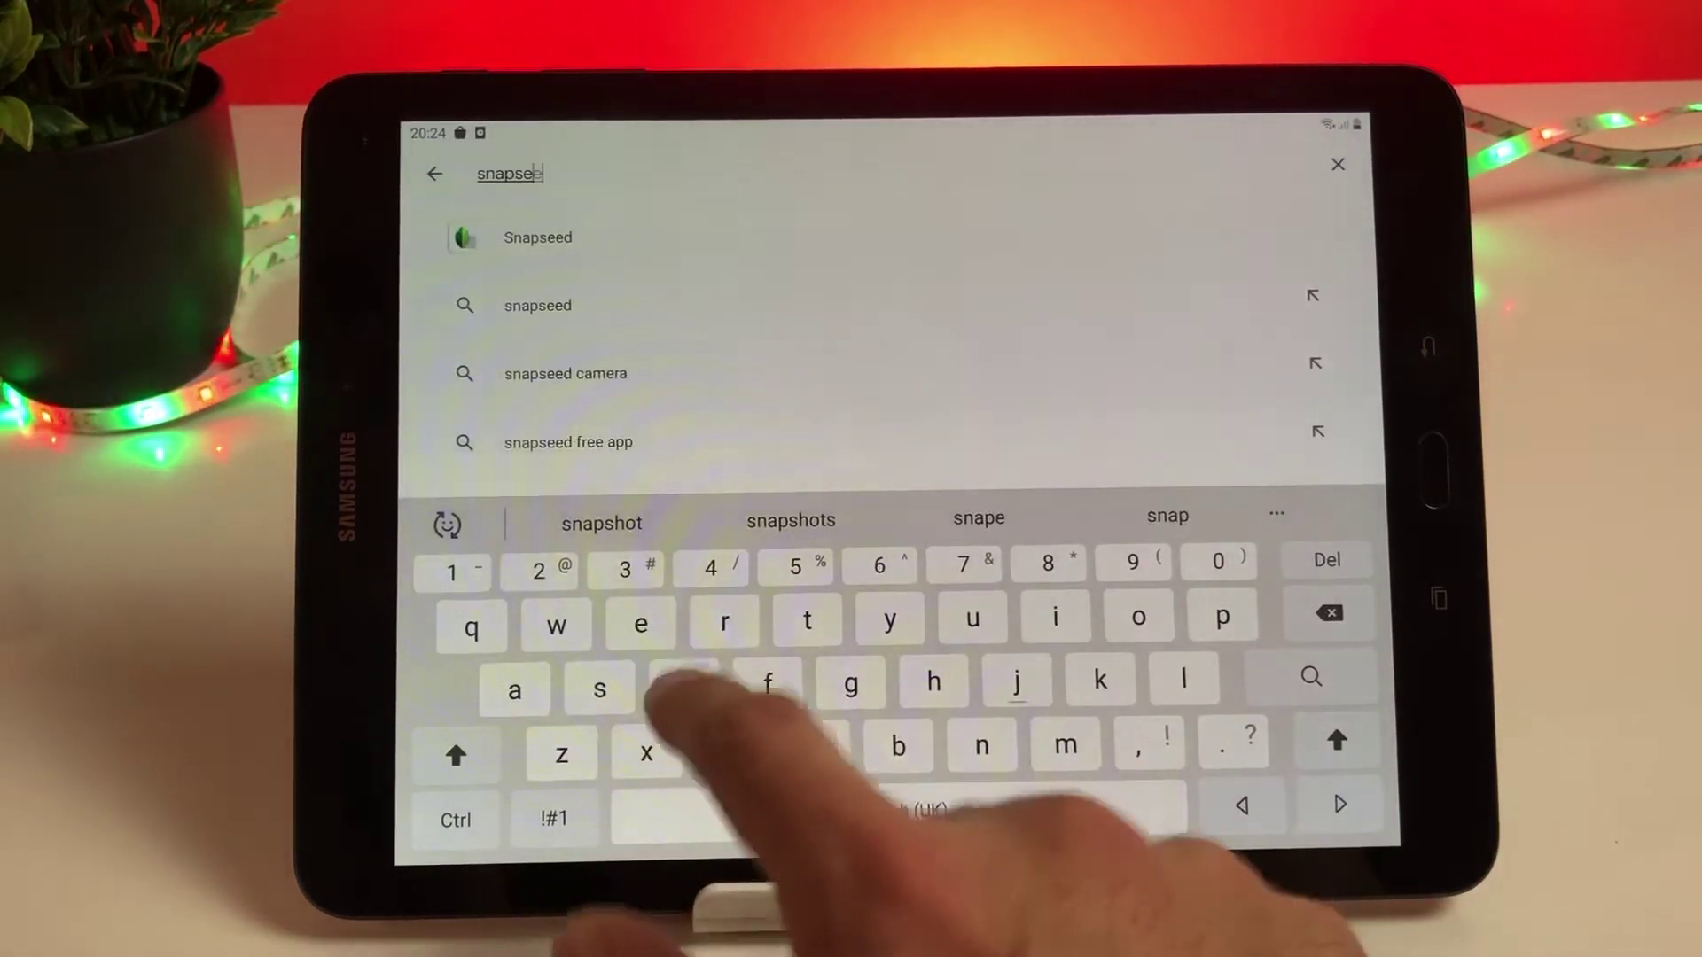
text(ed)
click(538, 237)
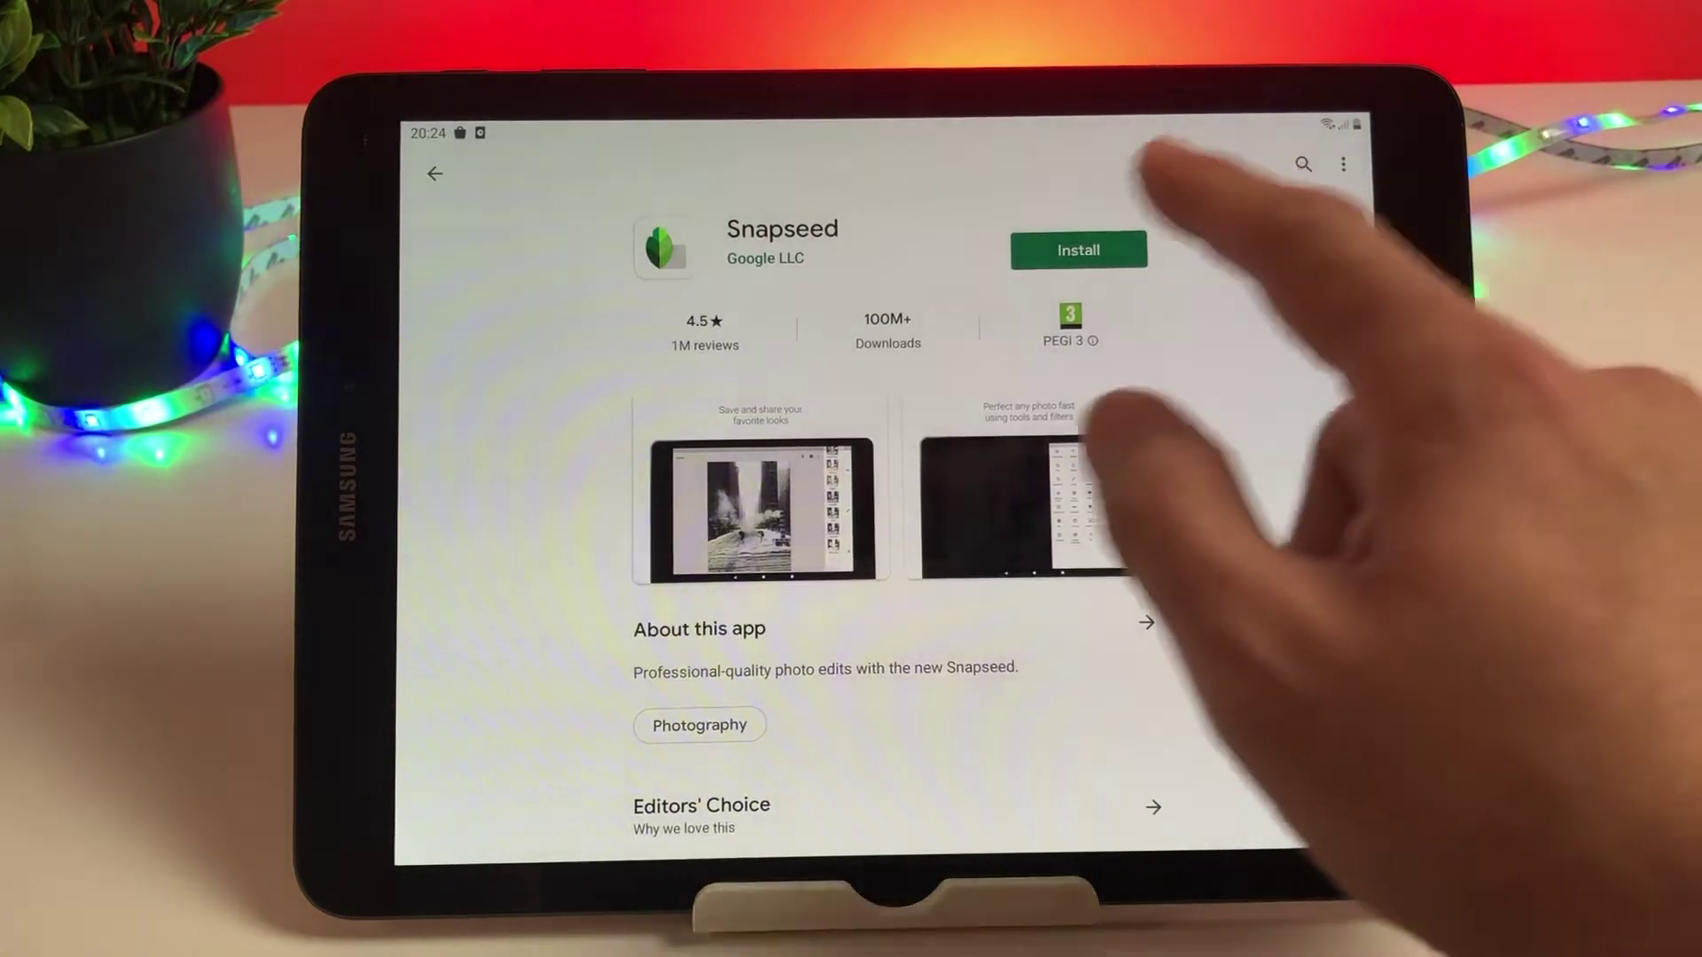
Step: Install Snapseed from its Play Store page and launch it once installed
click(1079, 251)
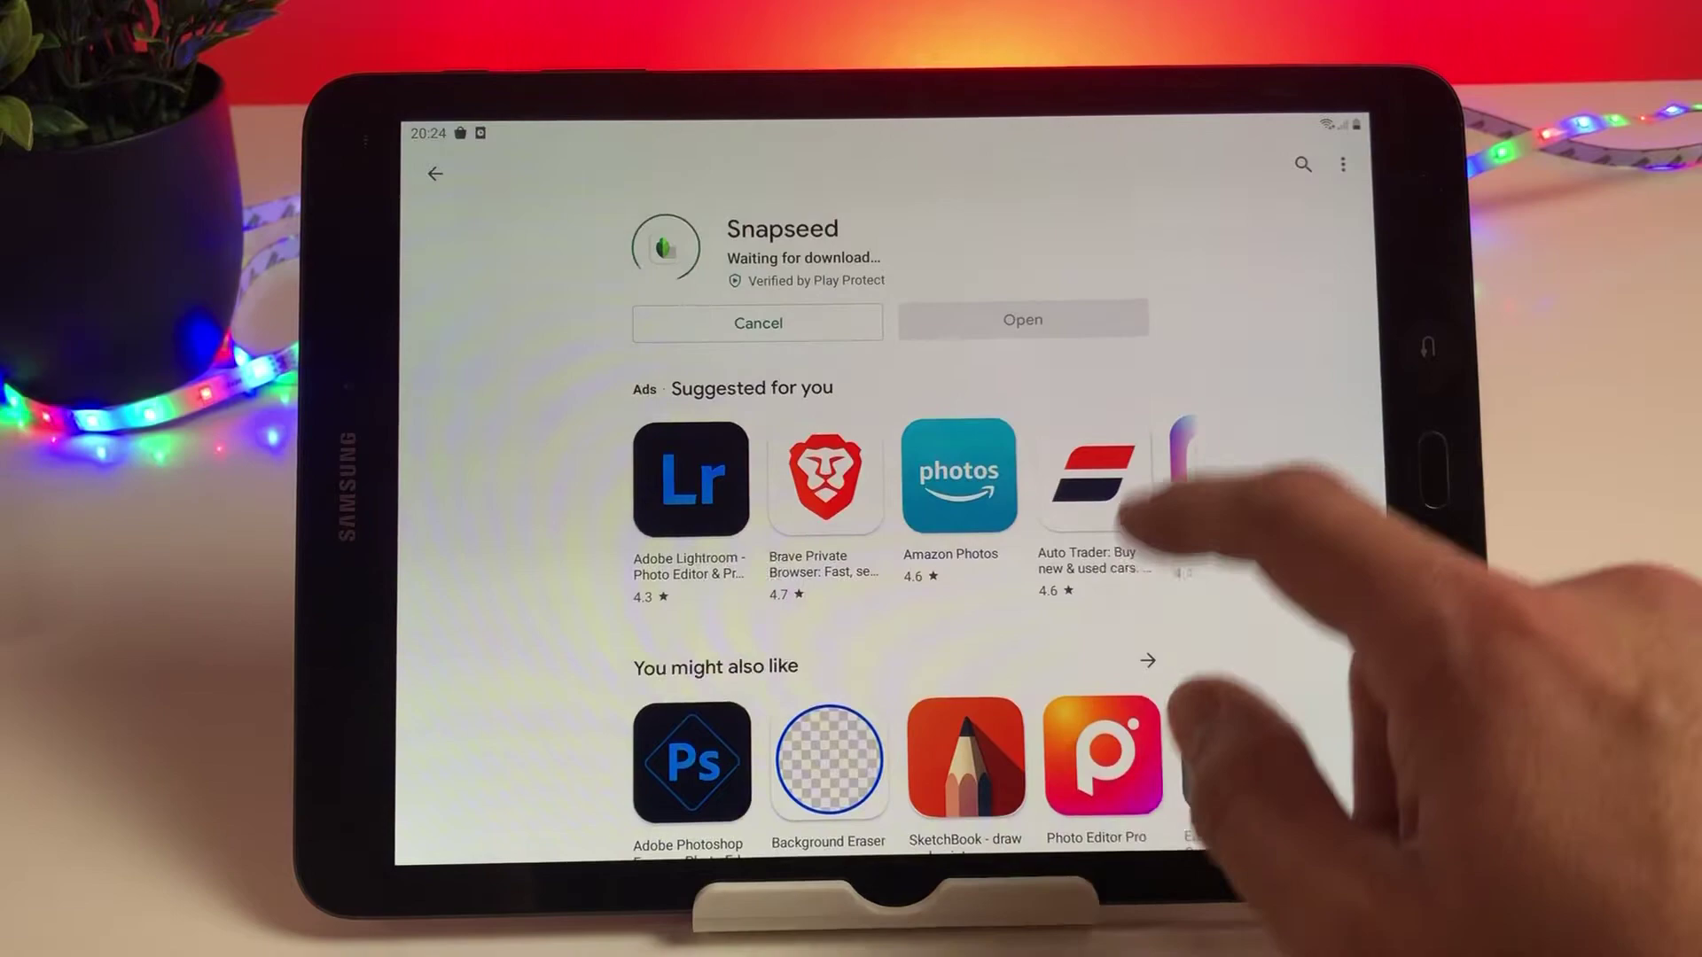
scroll(1170, 598, down, 5)
scroll(1170, 598, up, 5)
scroll(1170, 598, down, 5)
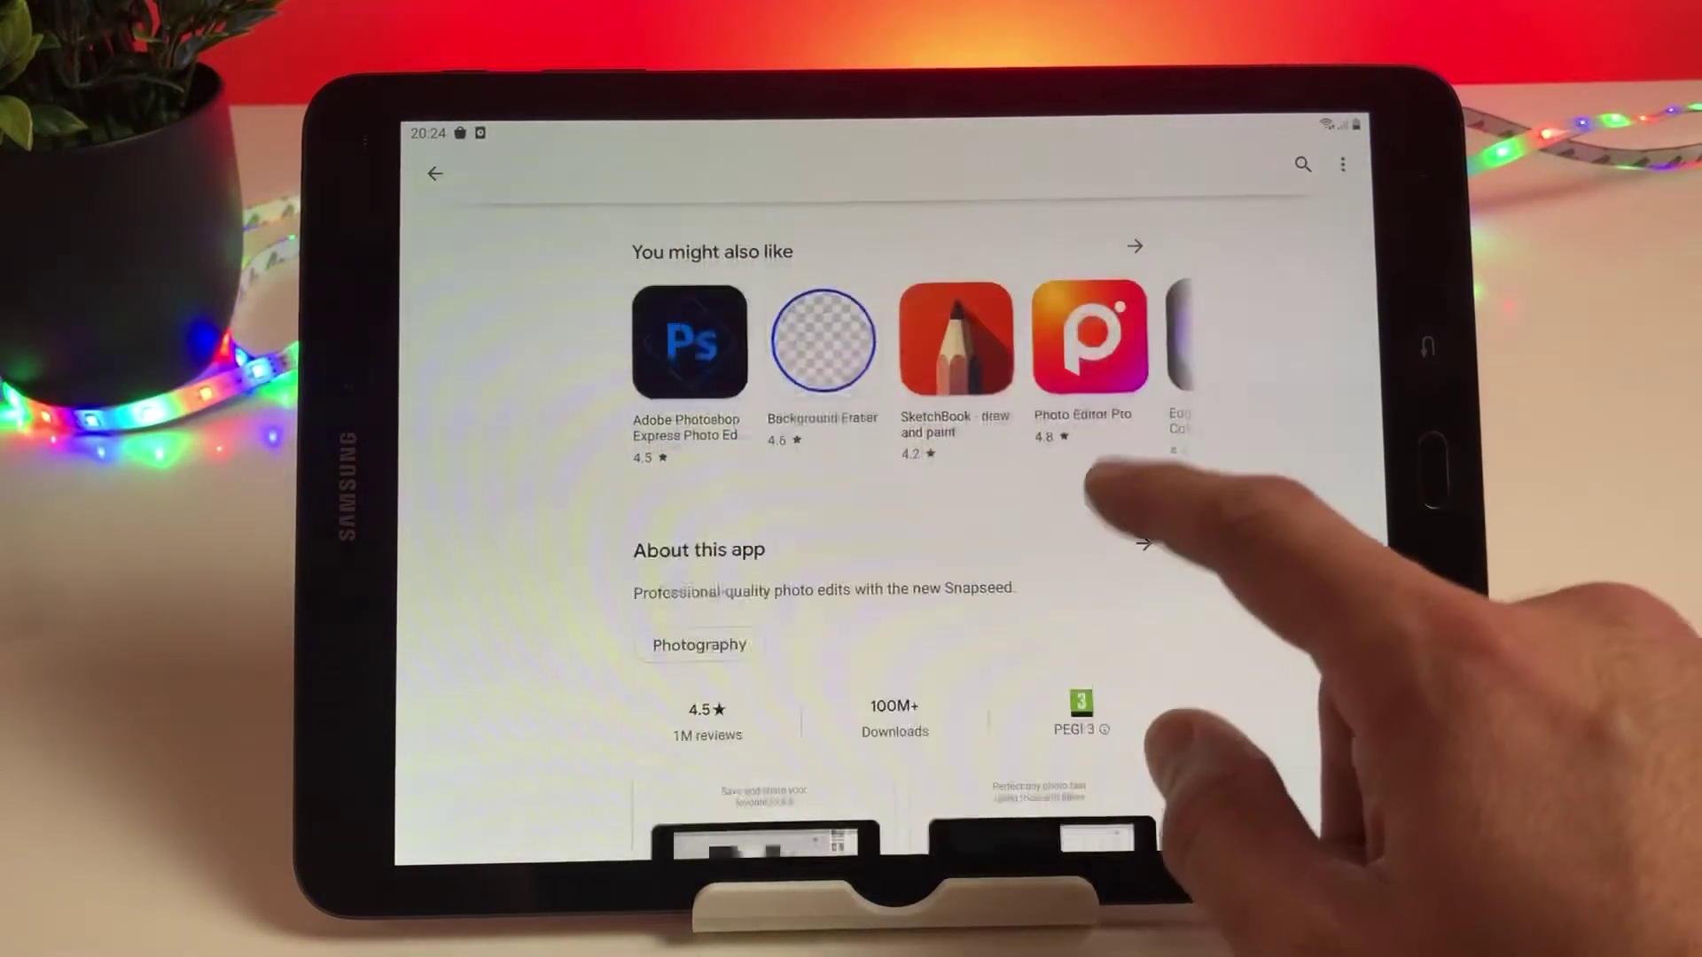
scroll(1064, 666, down, 2)
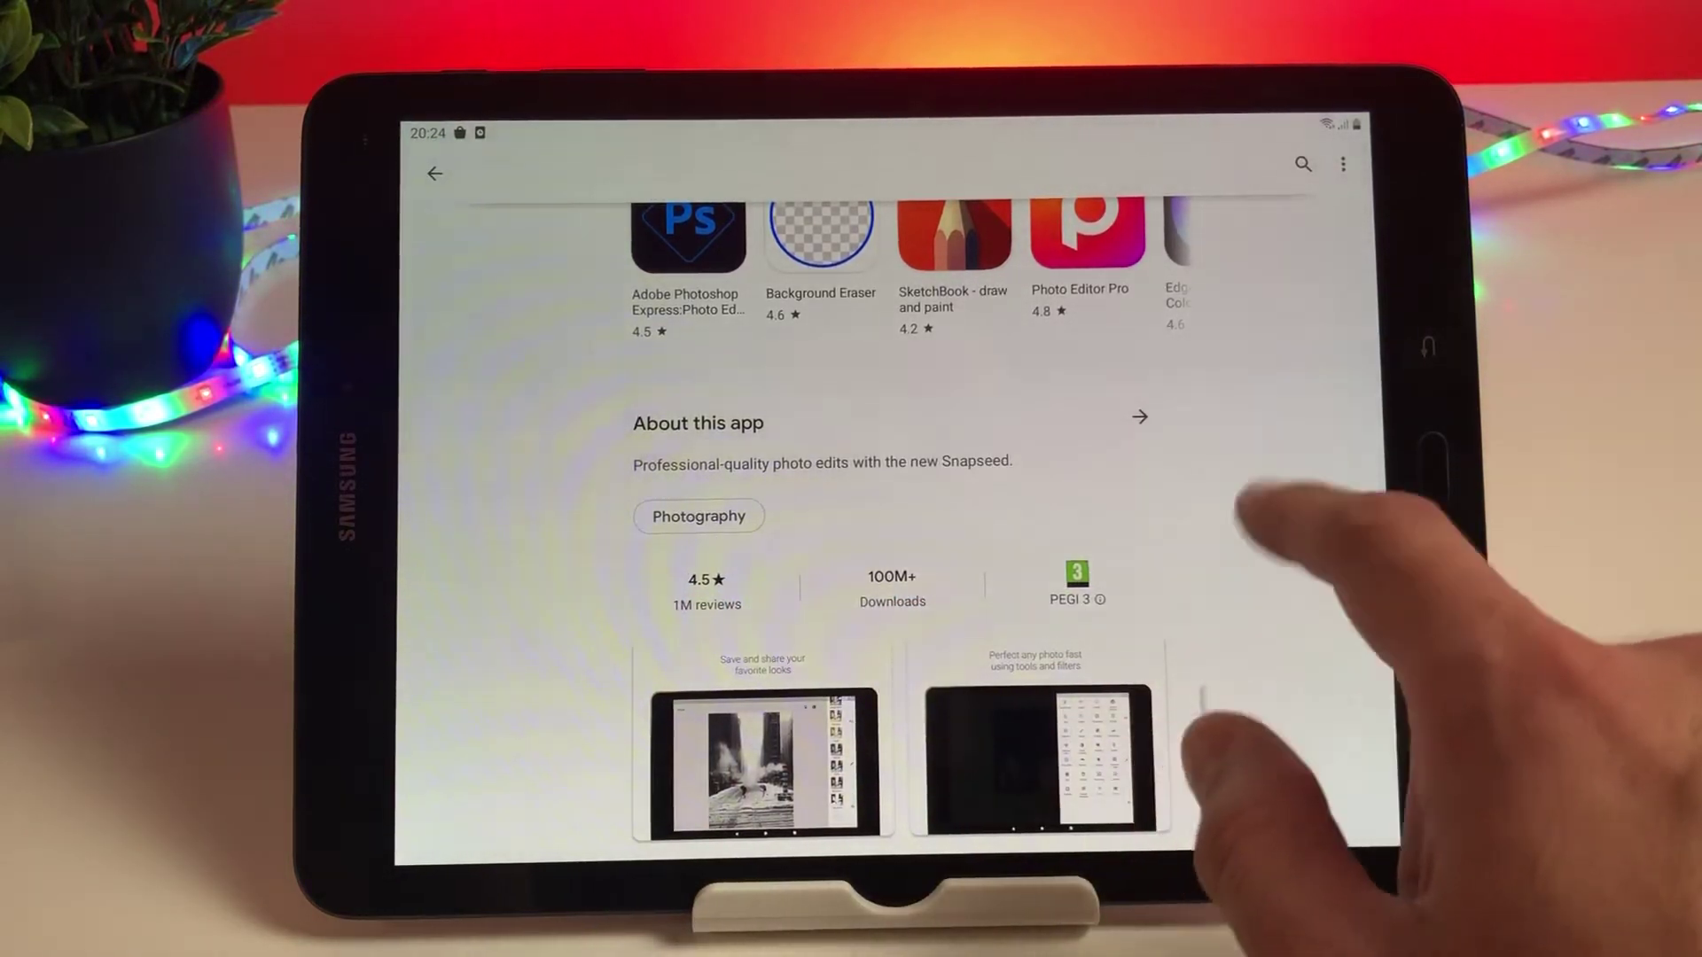
scroll(1063, 665, up, 5)
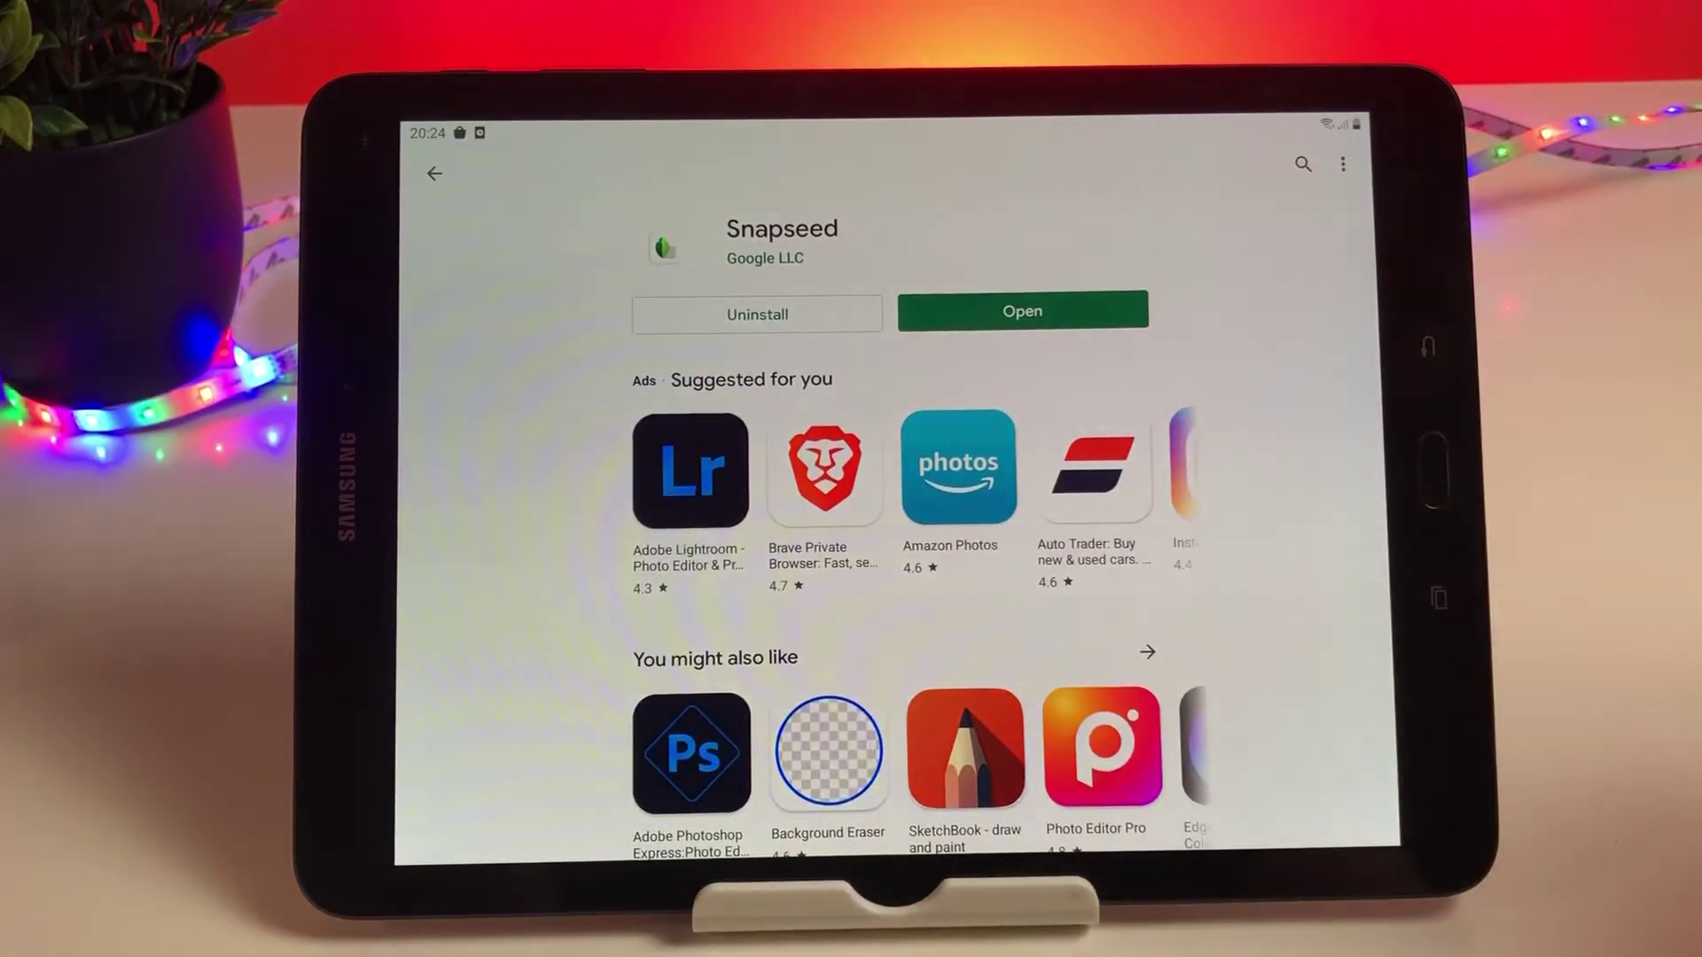
click(1023, 312)
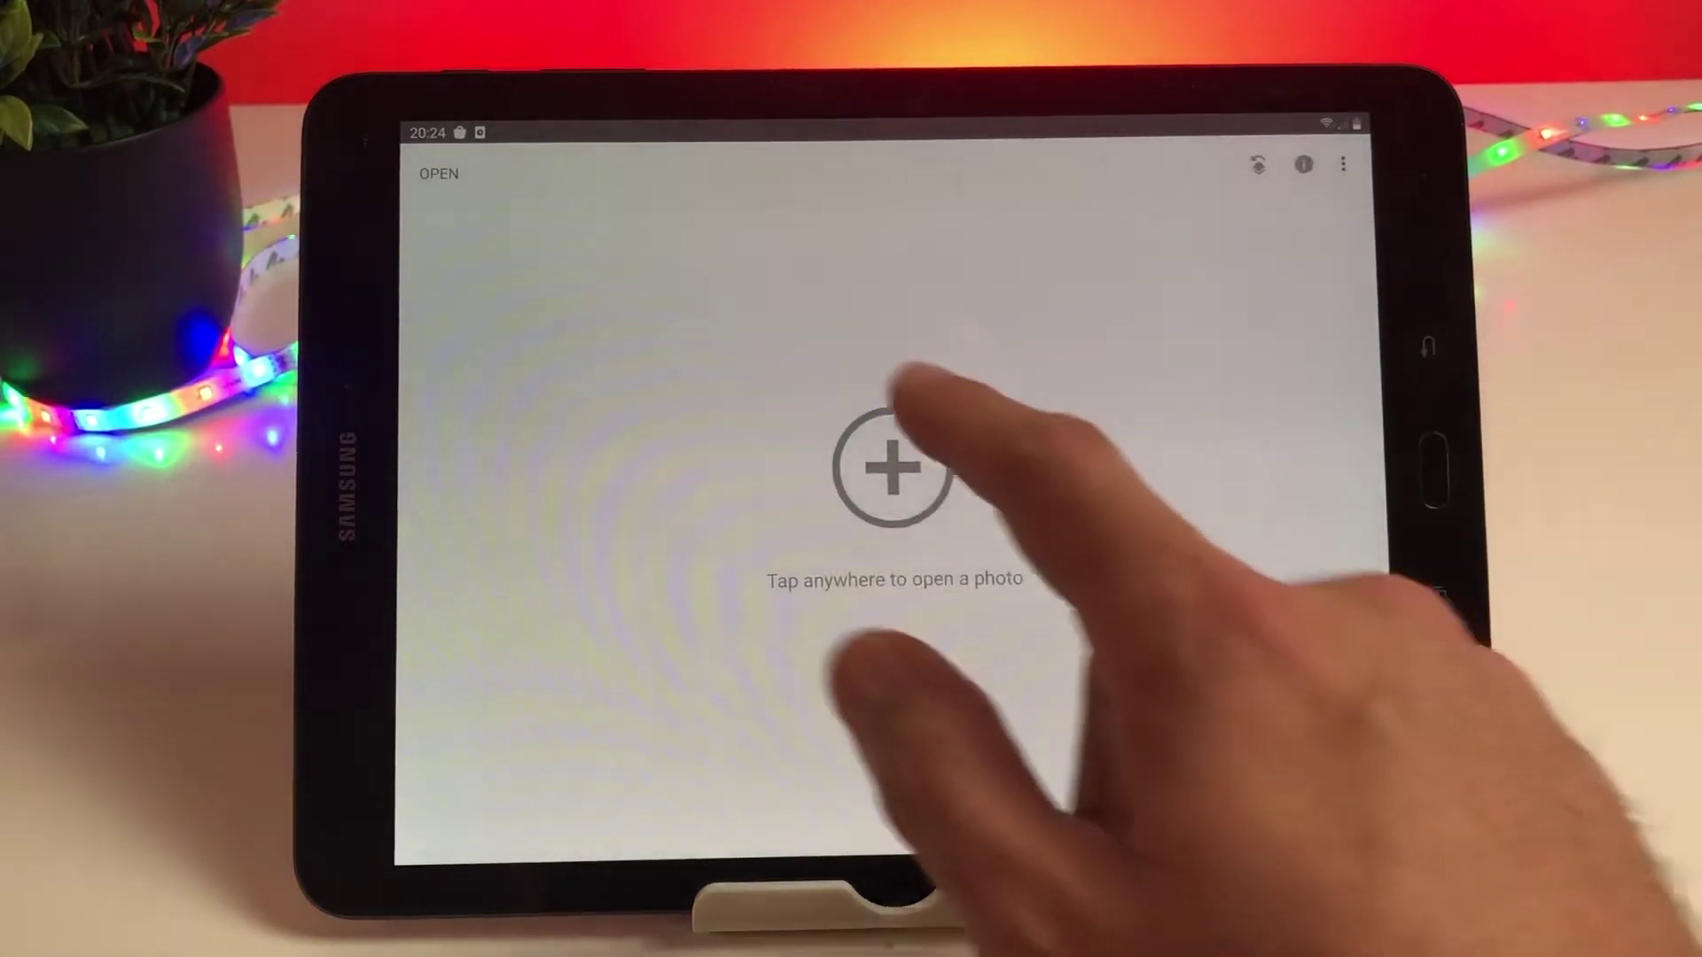
Step: Grant photo access, open the dog-toy photo, and show the Tools menu
click(884, 466)
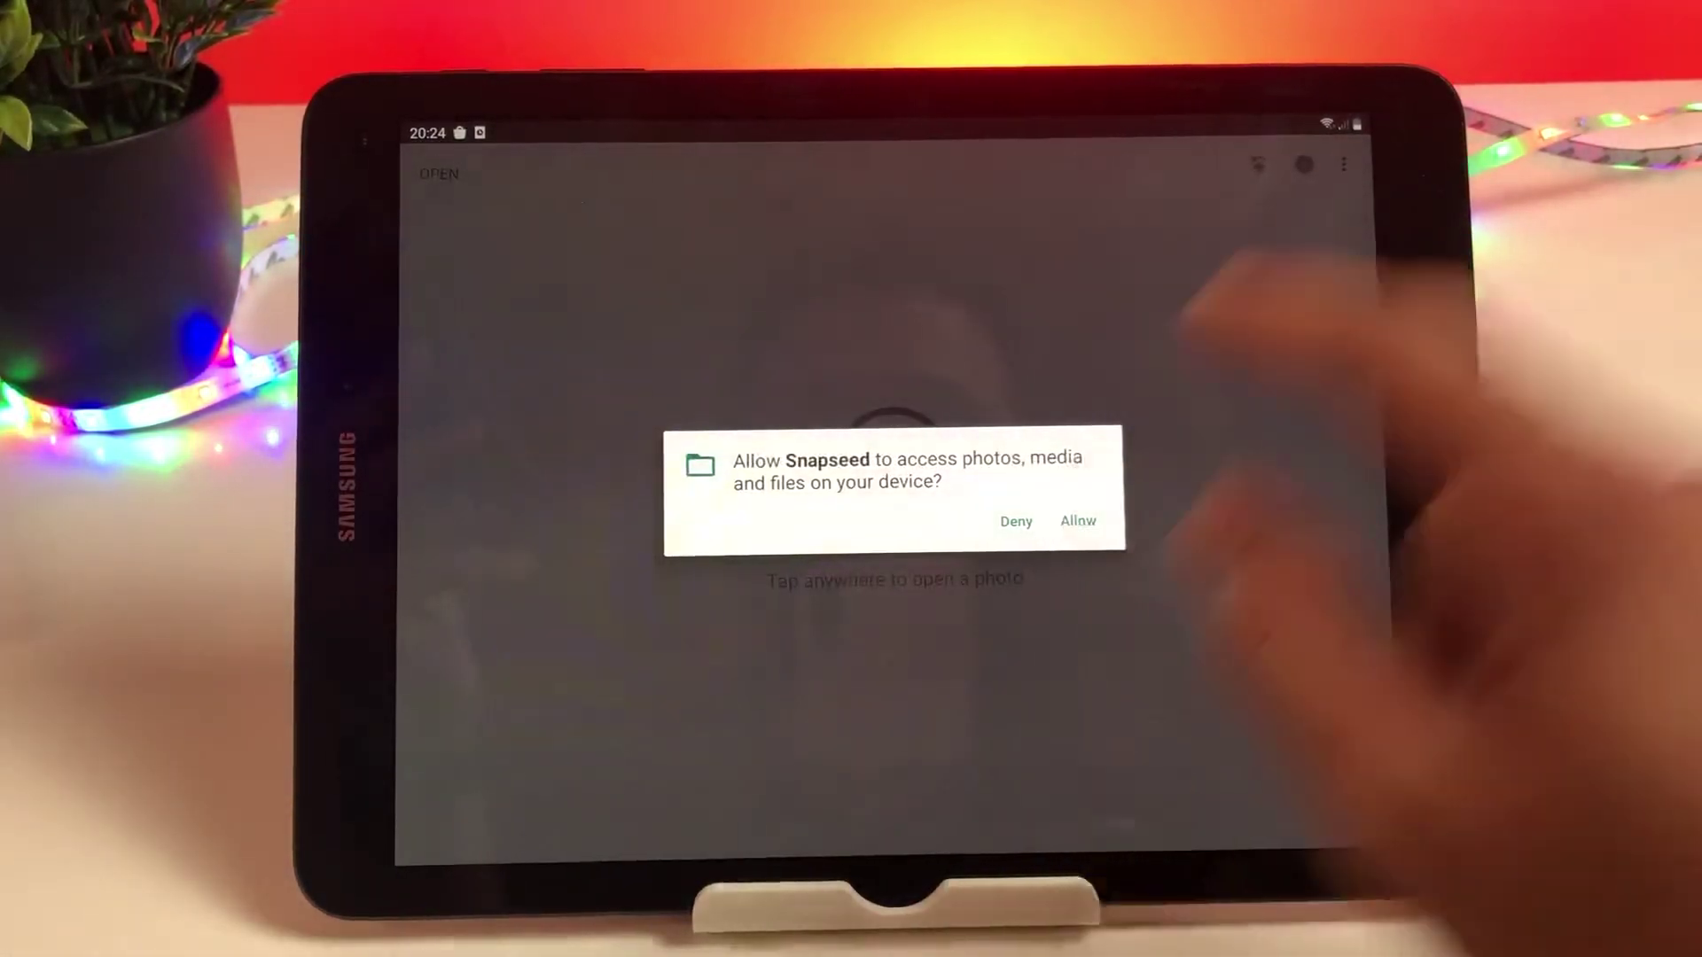
click(1079, 522)
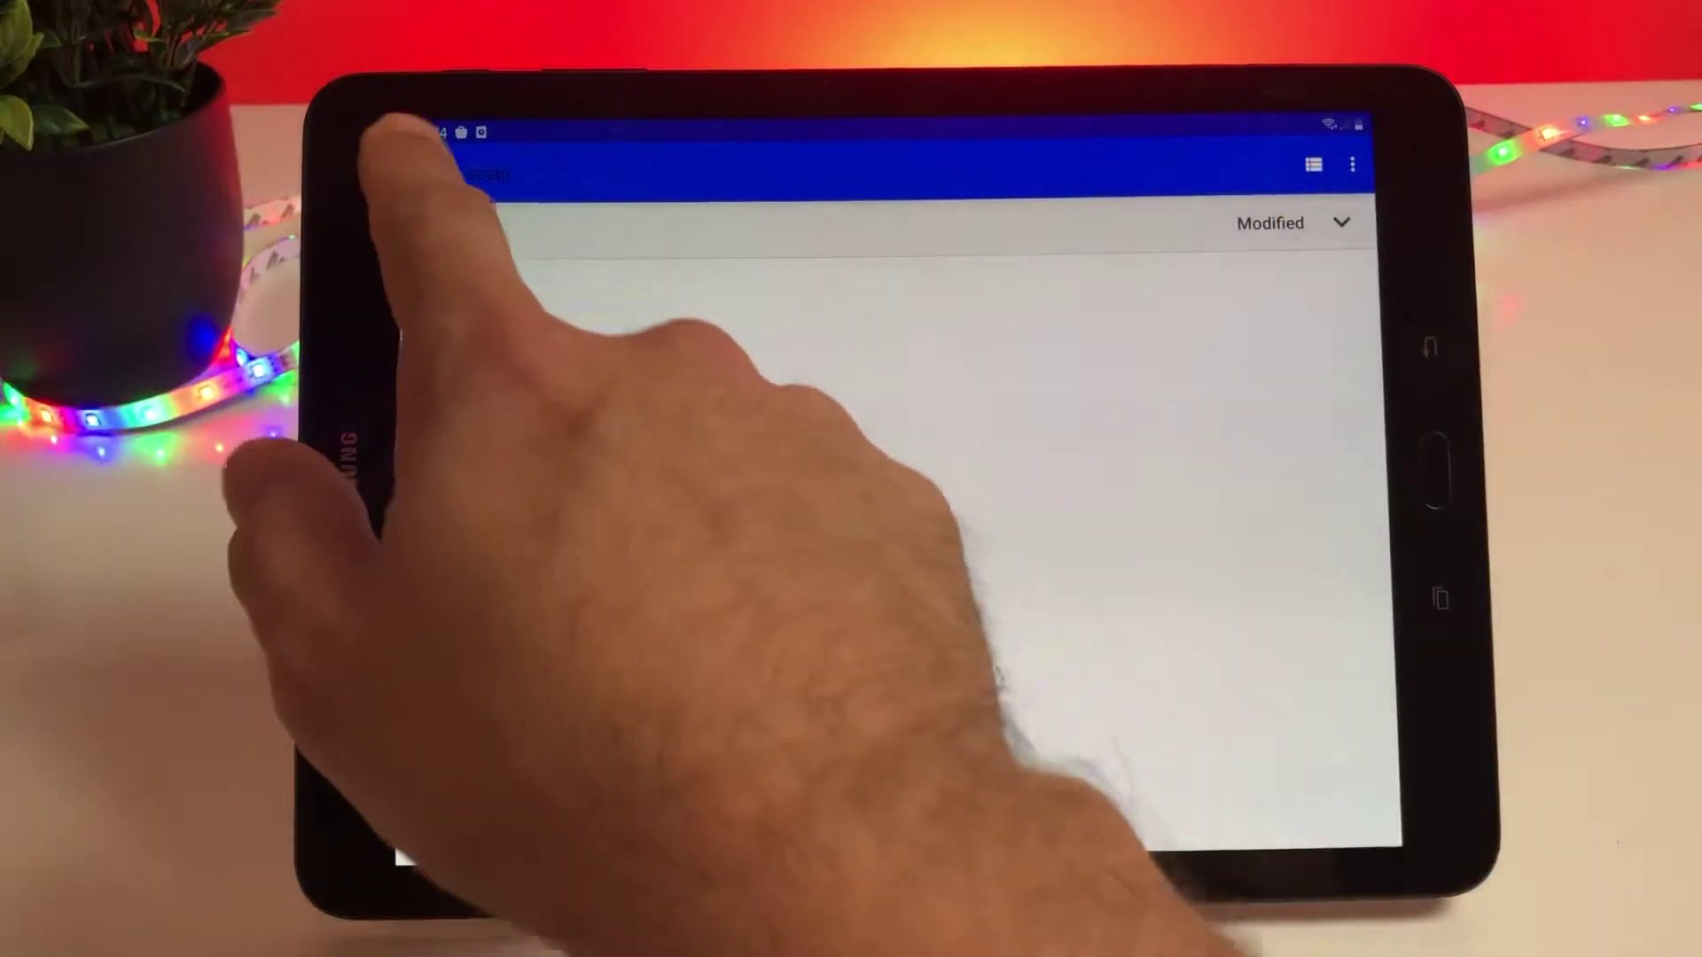
click(427, 173)
click(1330, 386)
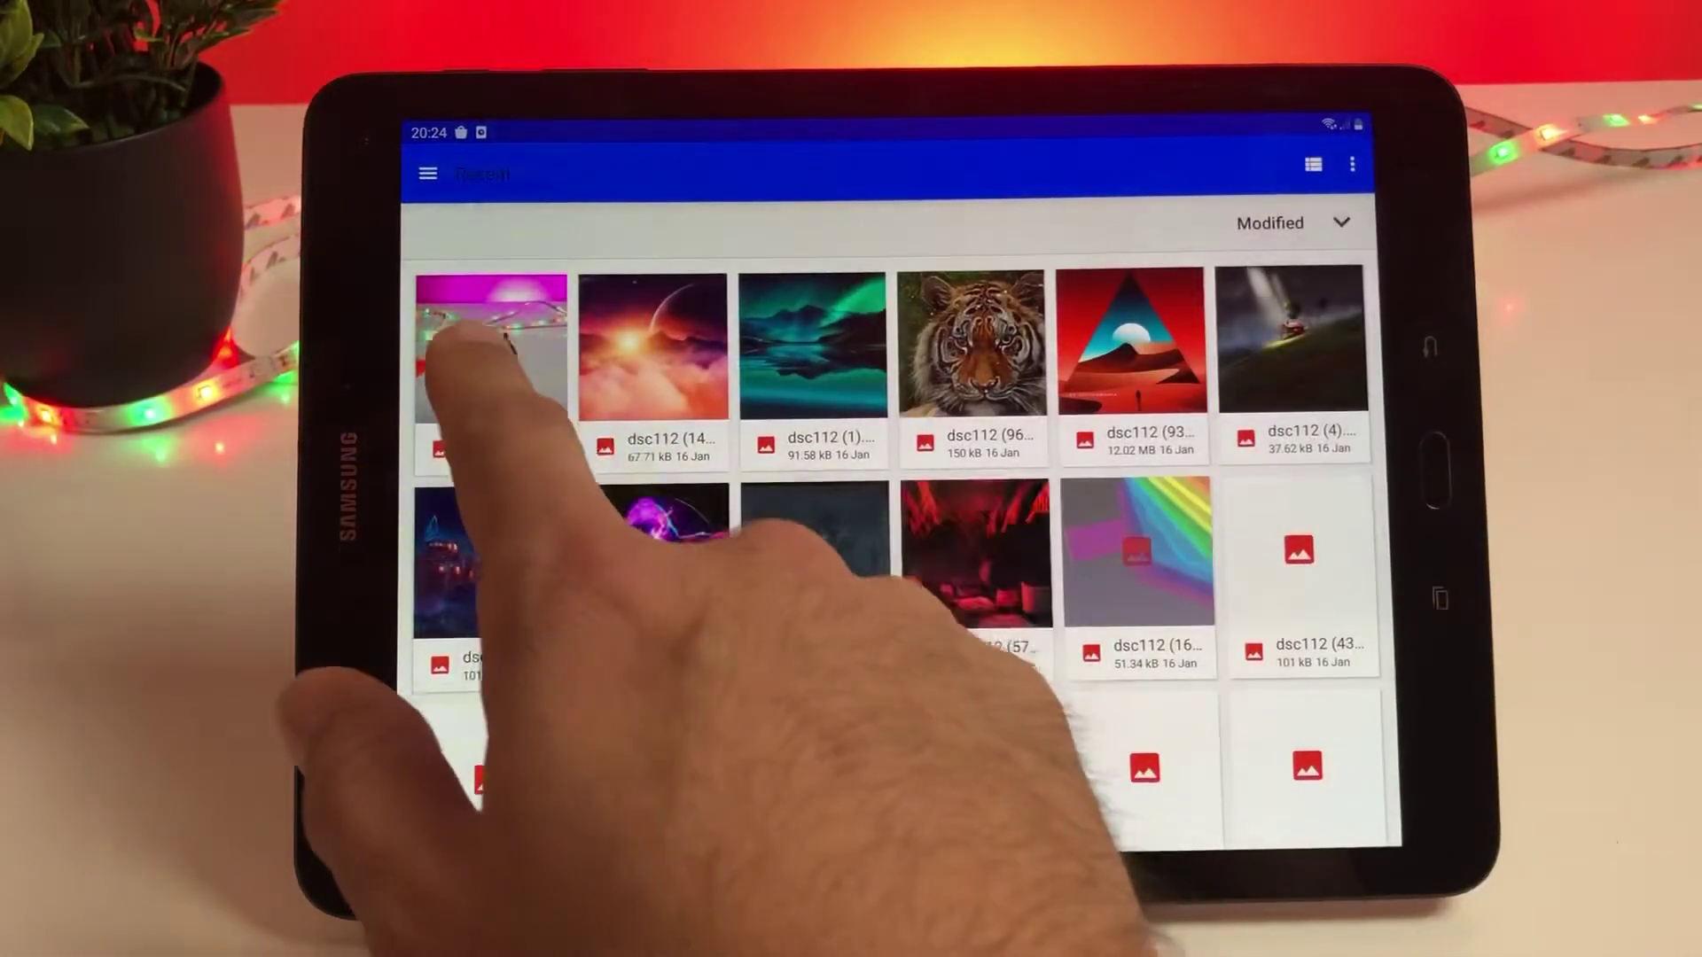
click(491, 343)
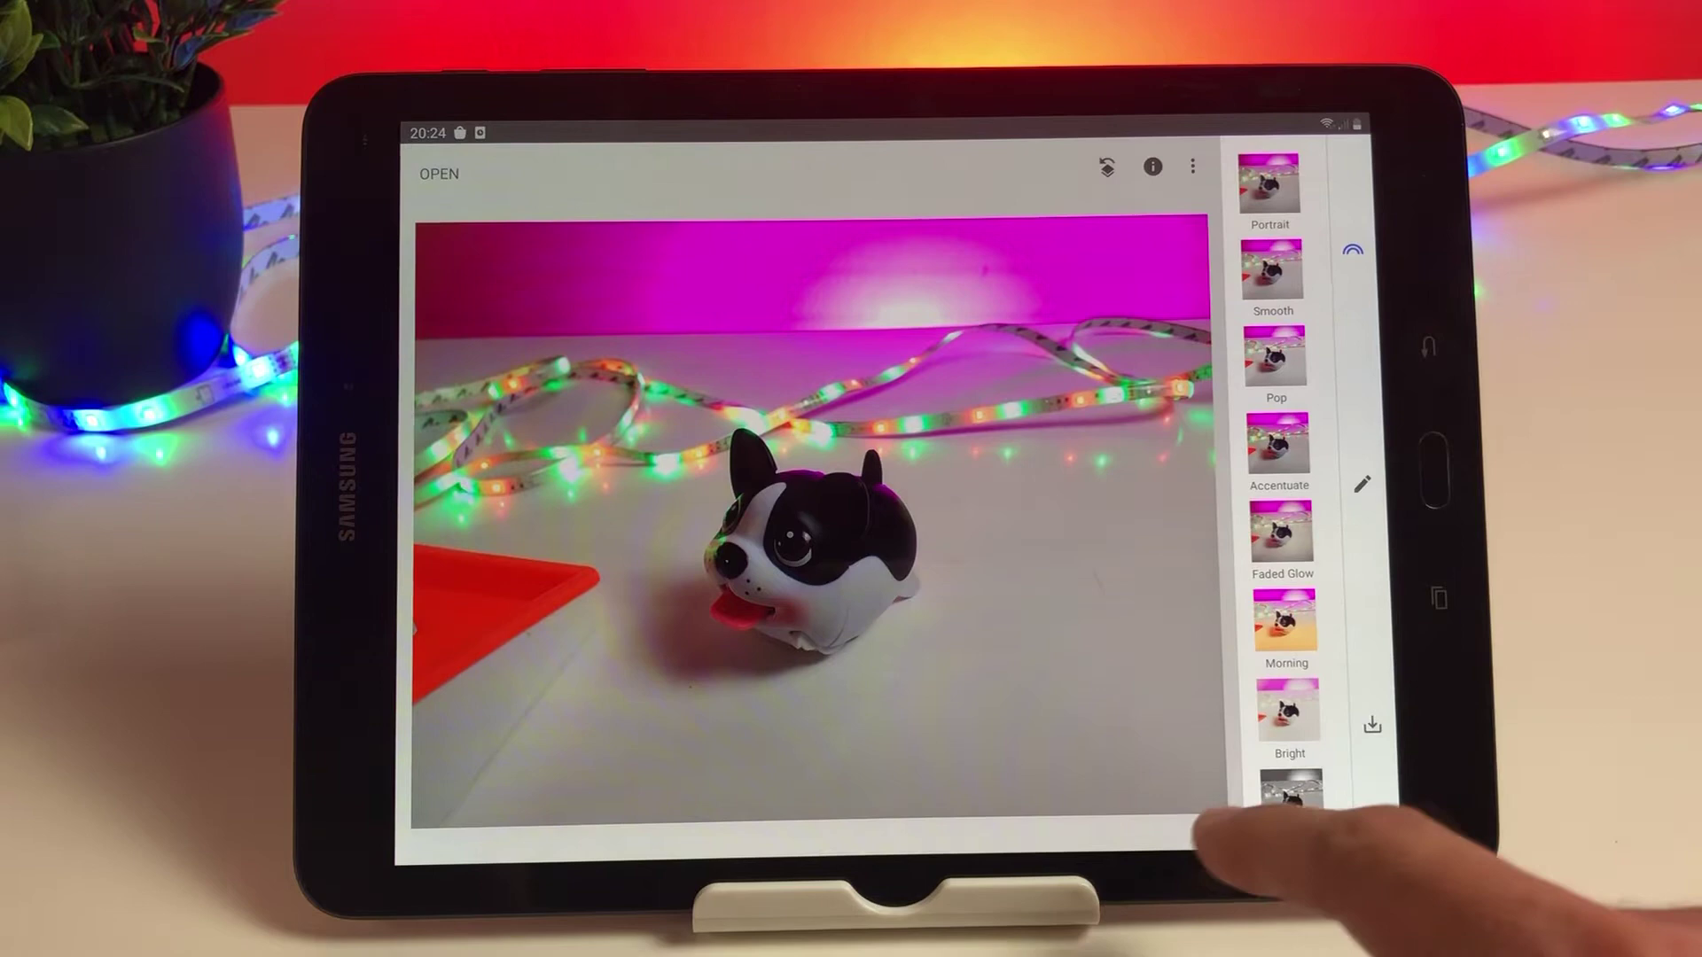
click(1360, 485)
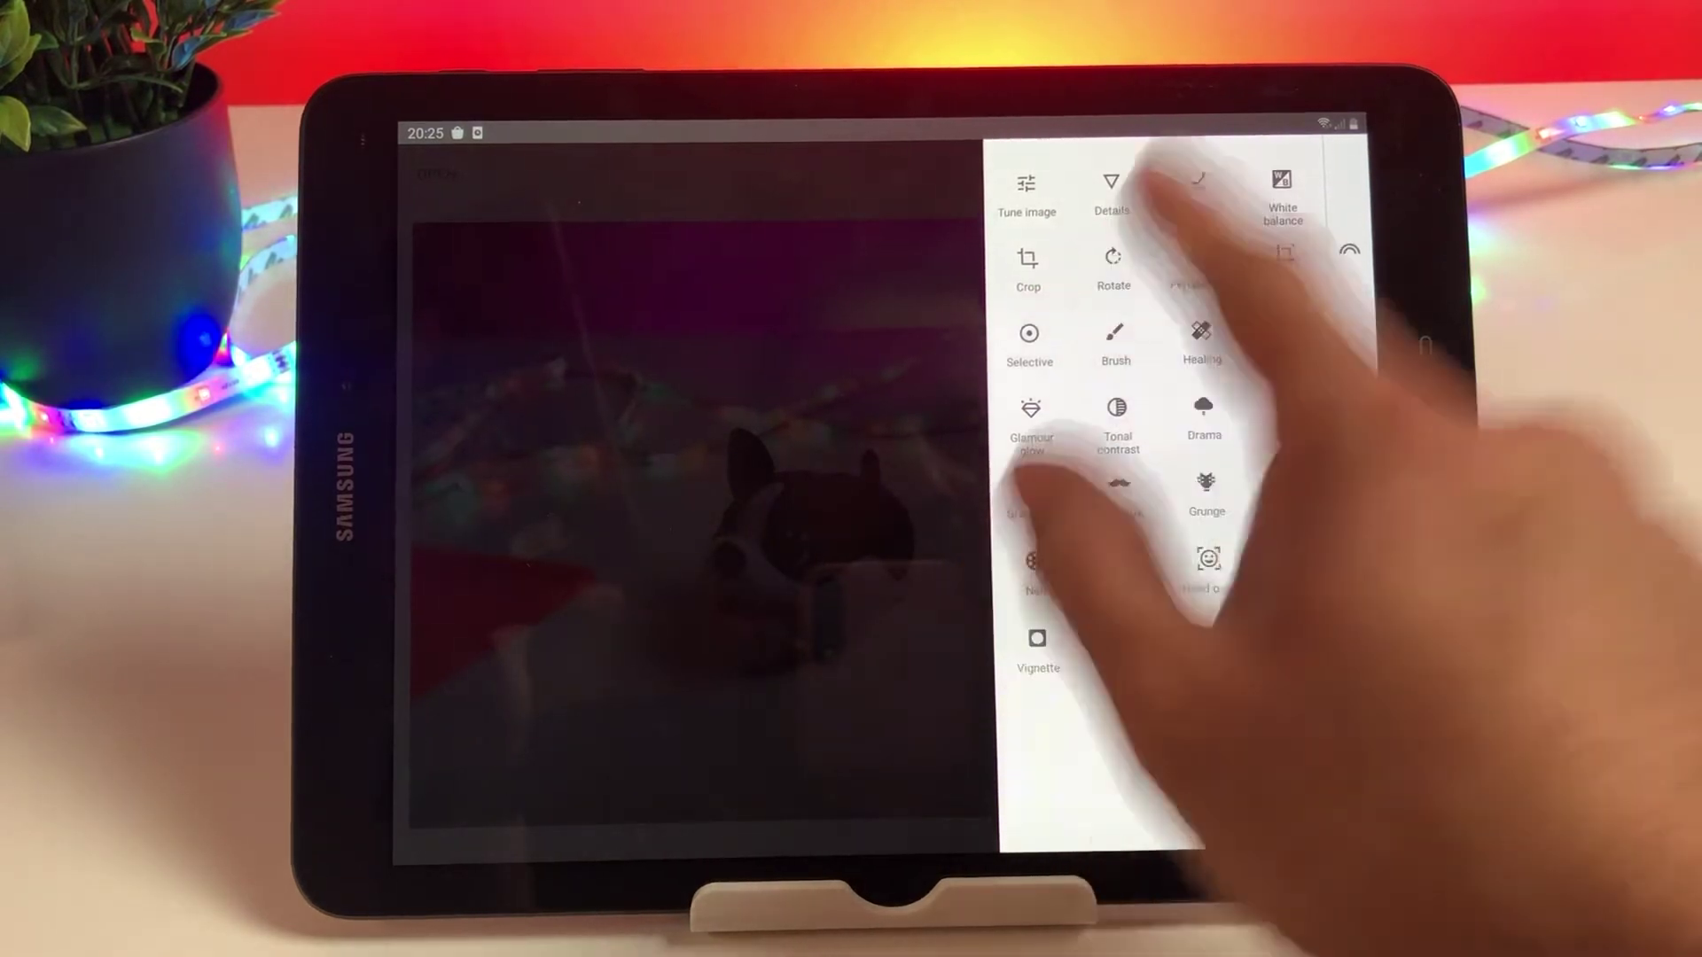
Step: Flip the dog-toy photo horizontally with the Rotate tool and apply it
click(1113, 266)
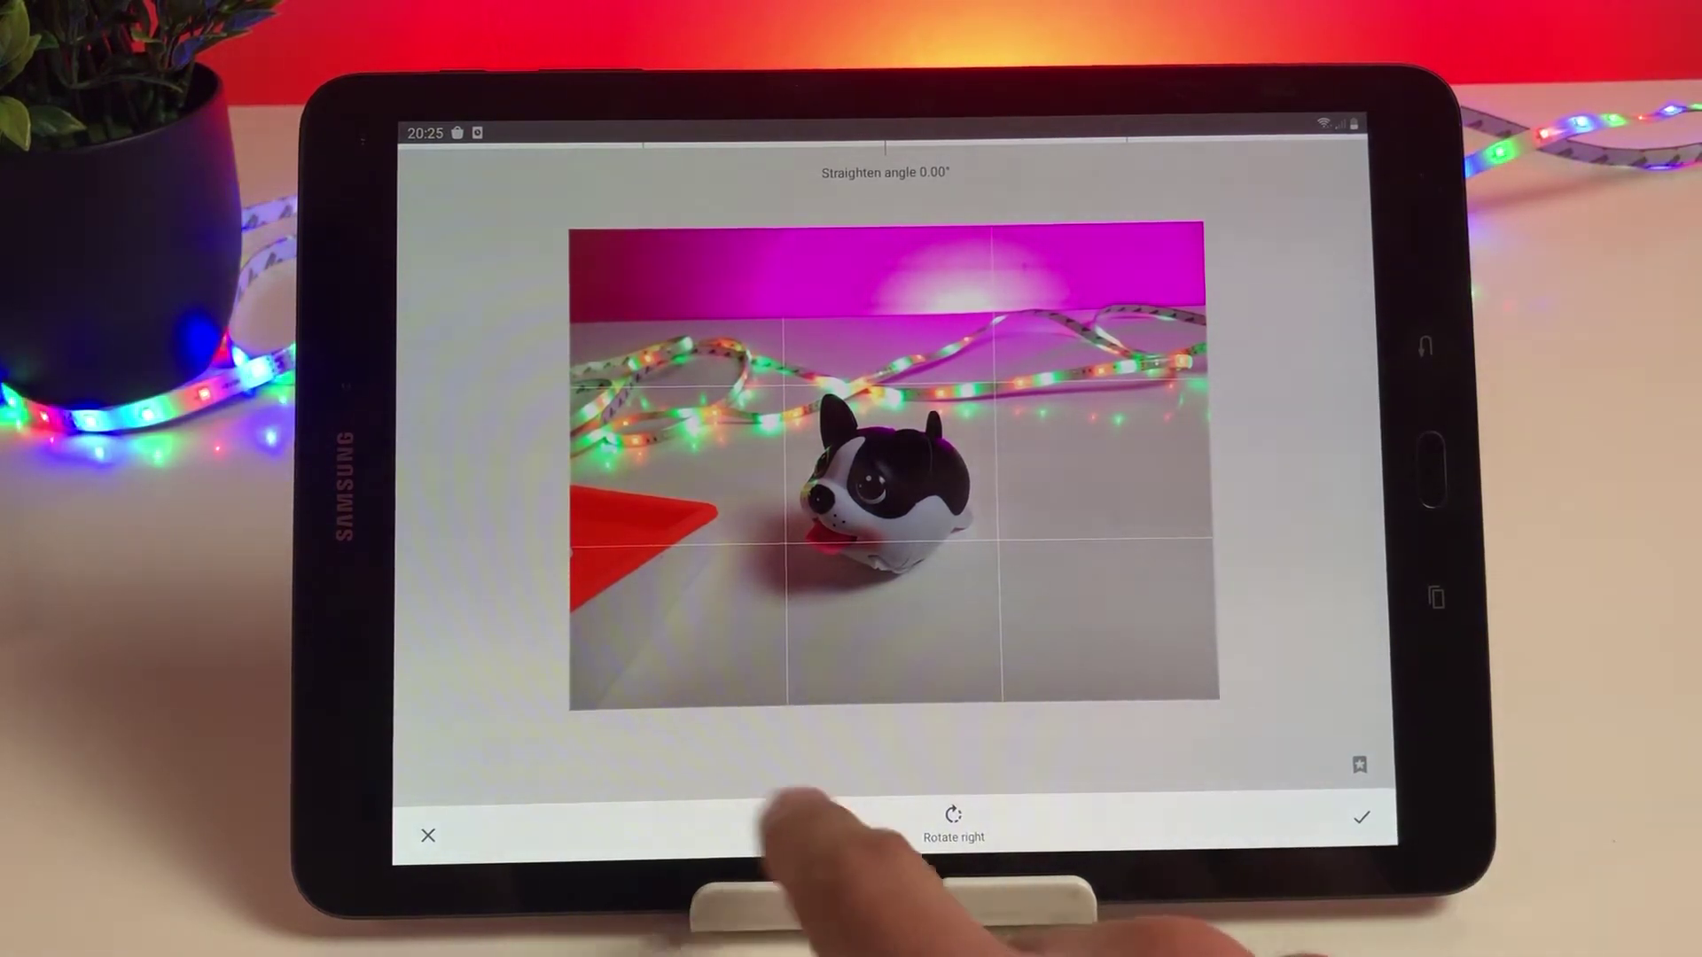
click(836, 822)
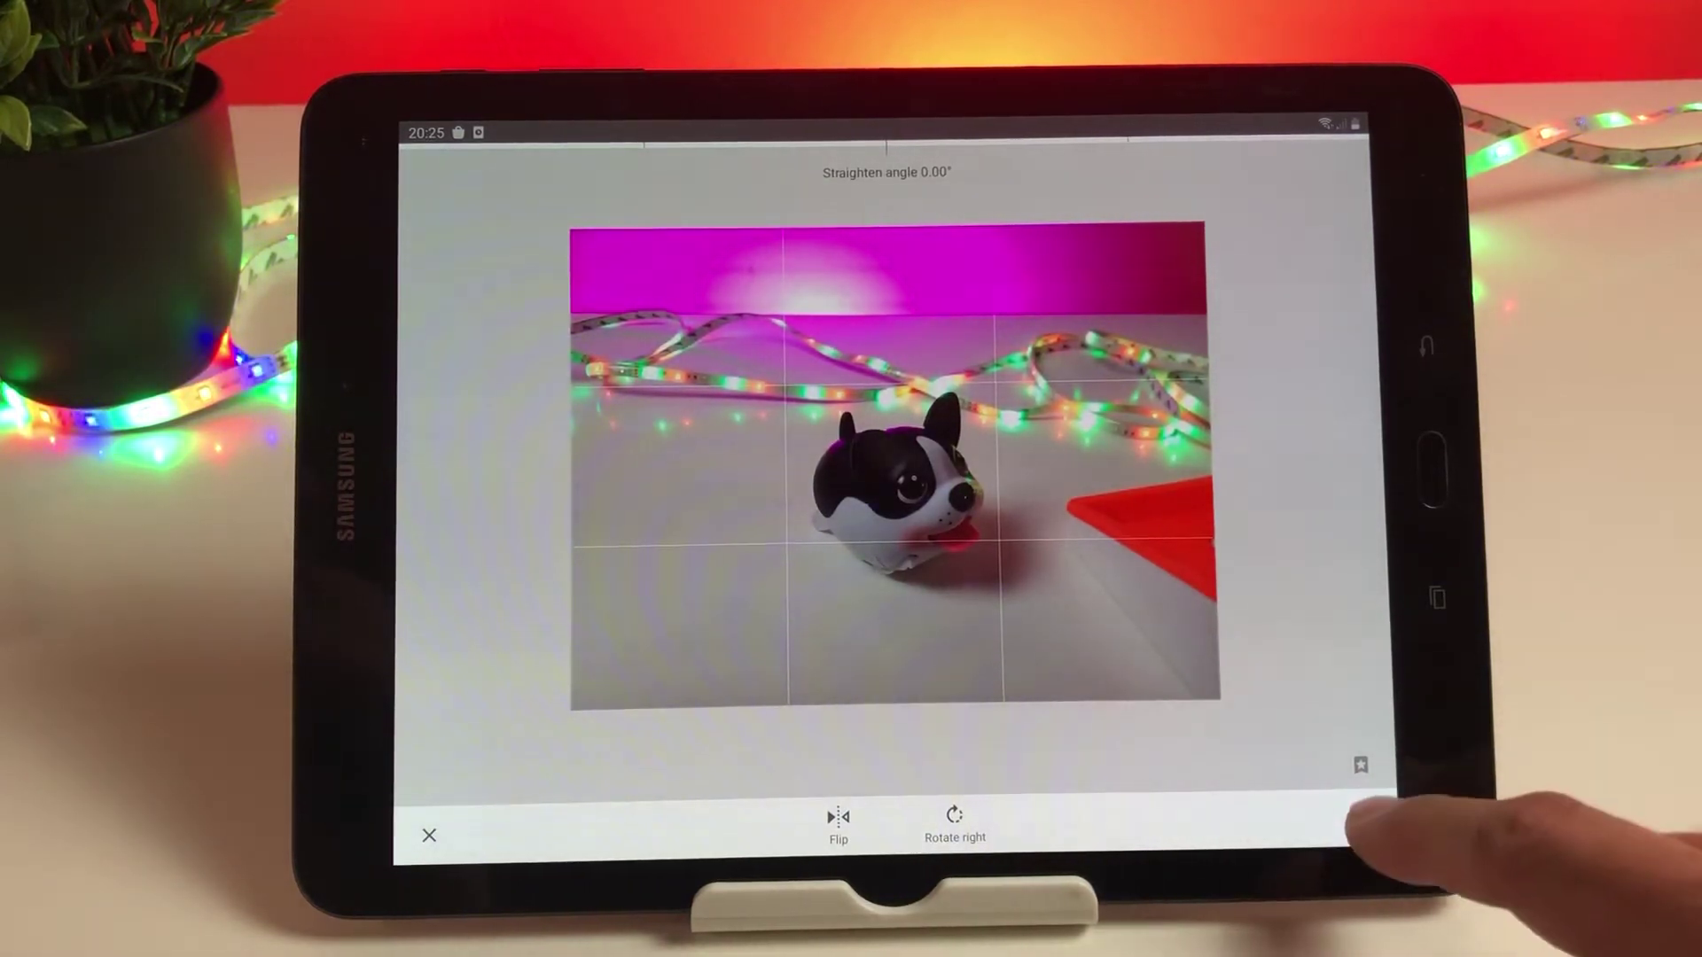
click(1361, 833)
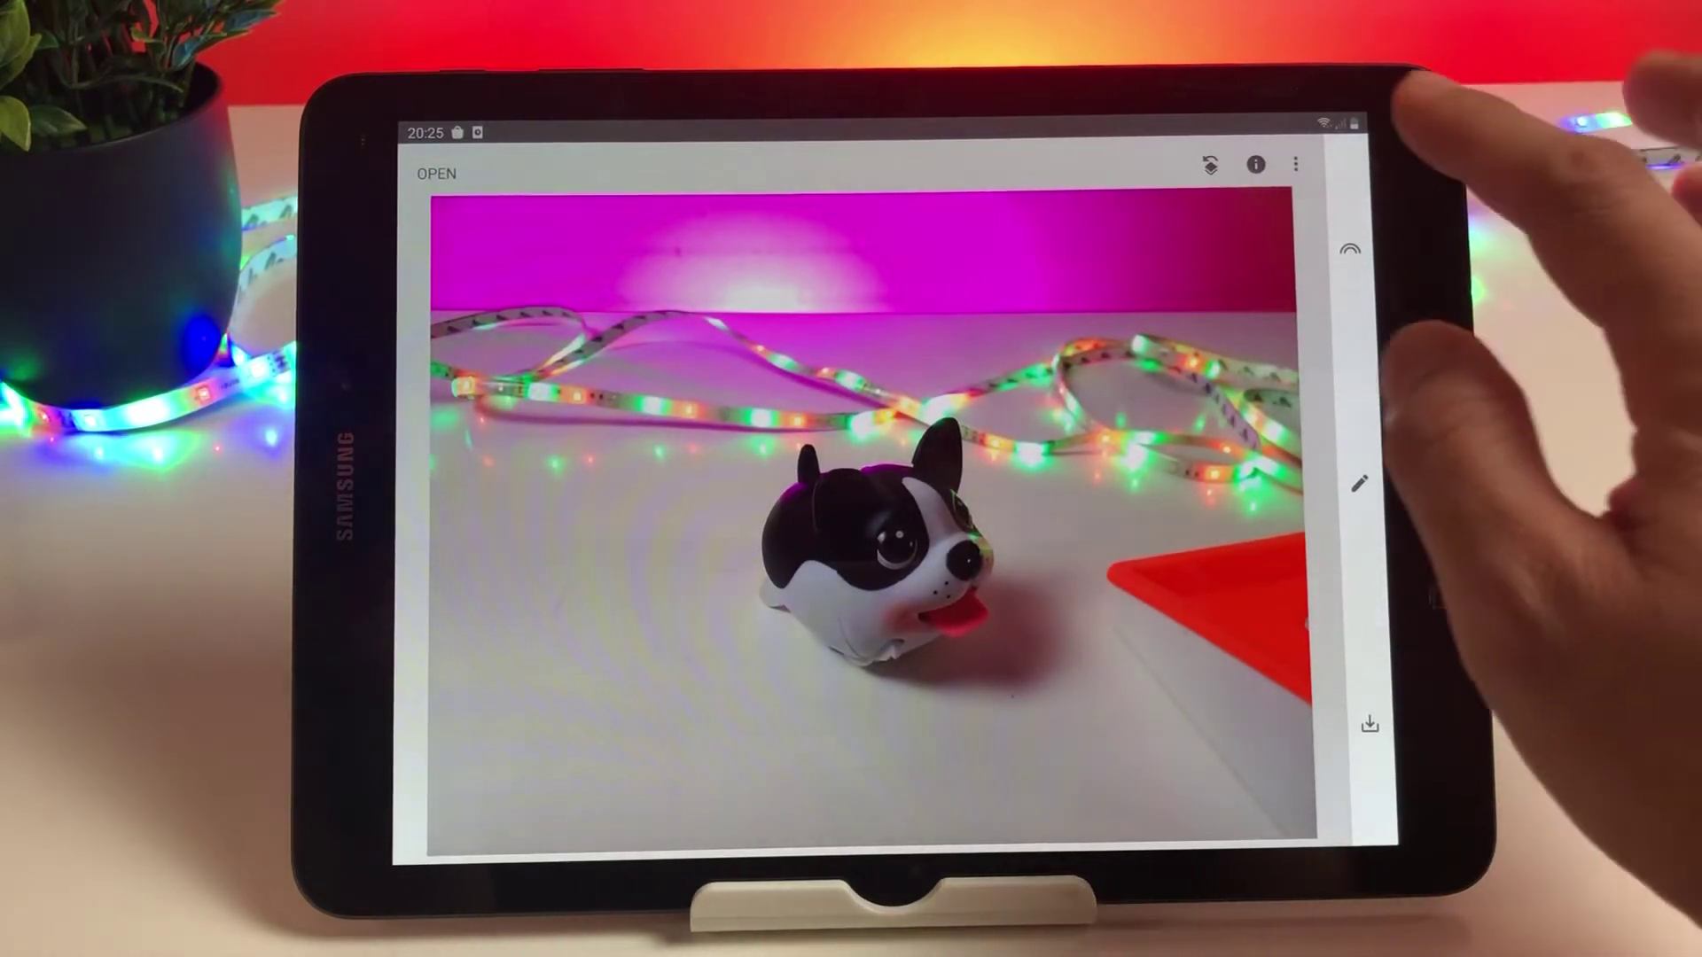
Step: Undo the horizontal flip from the top-right overflow menu, restoring the original orientation
click(1353, 164)
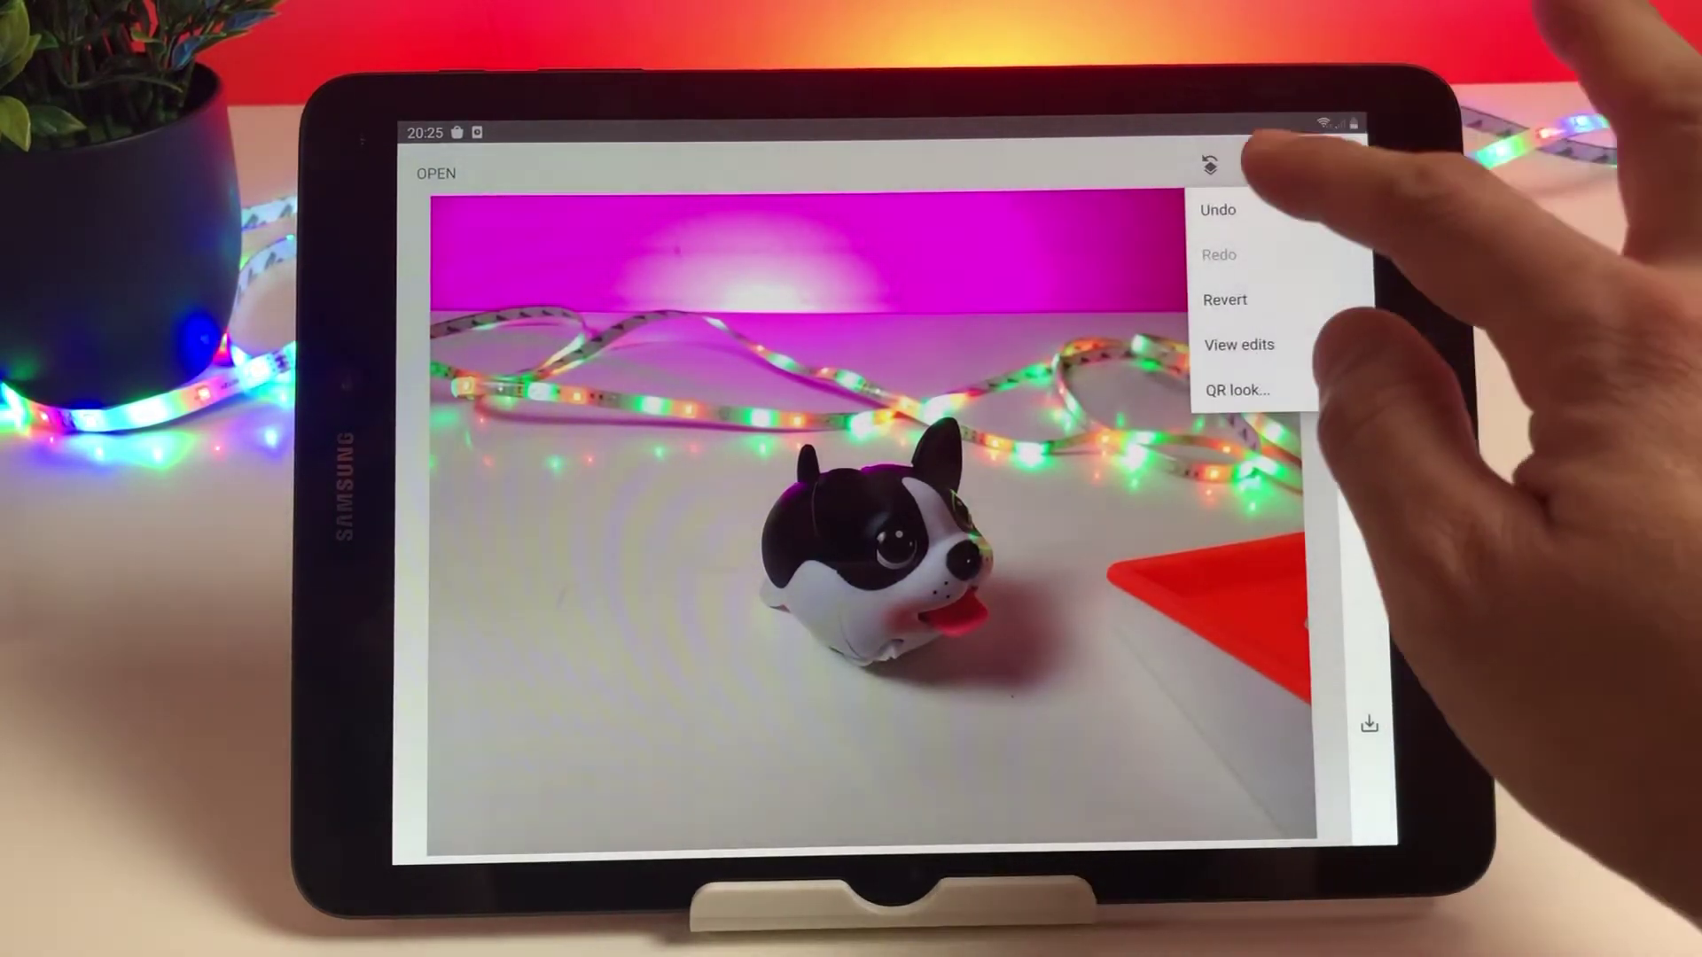
click(1230, 210)
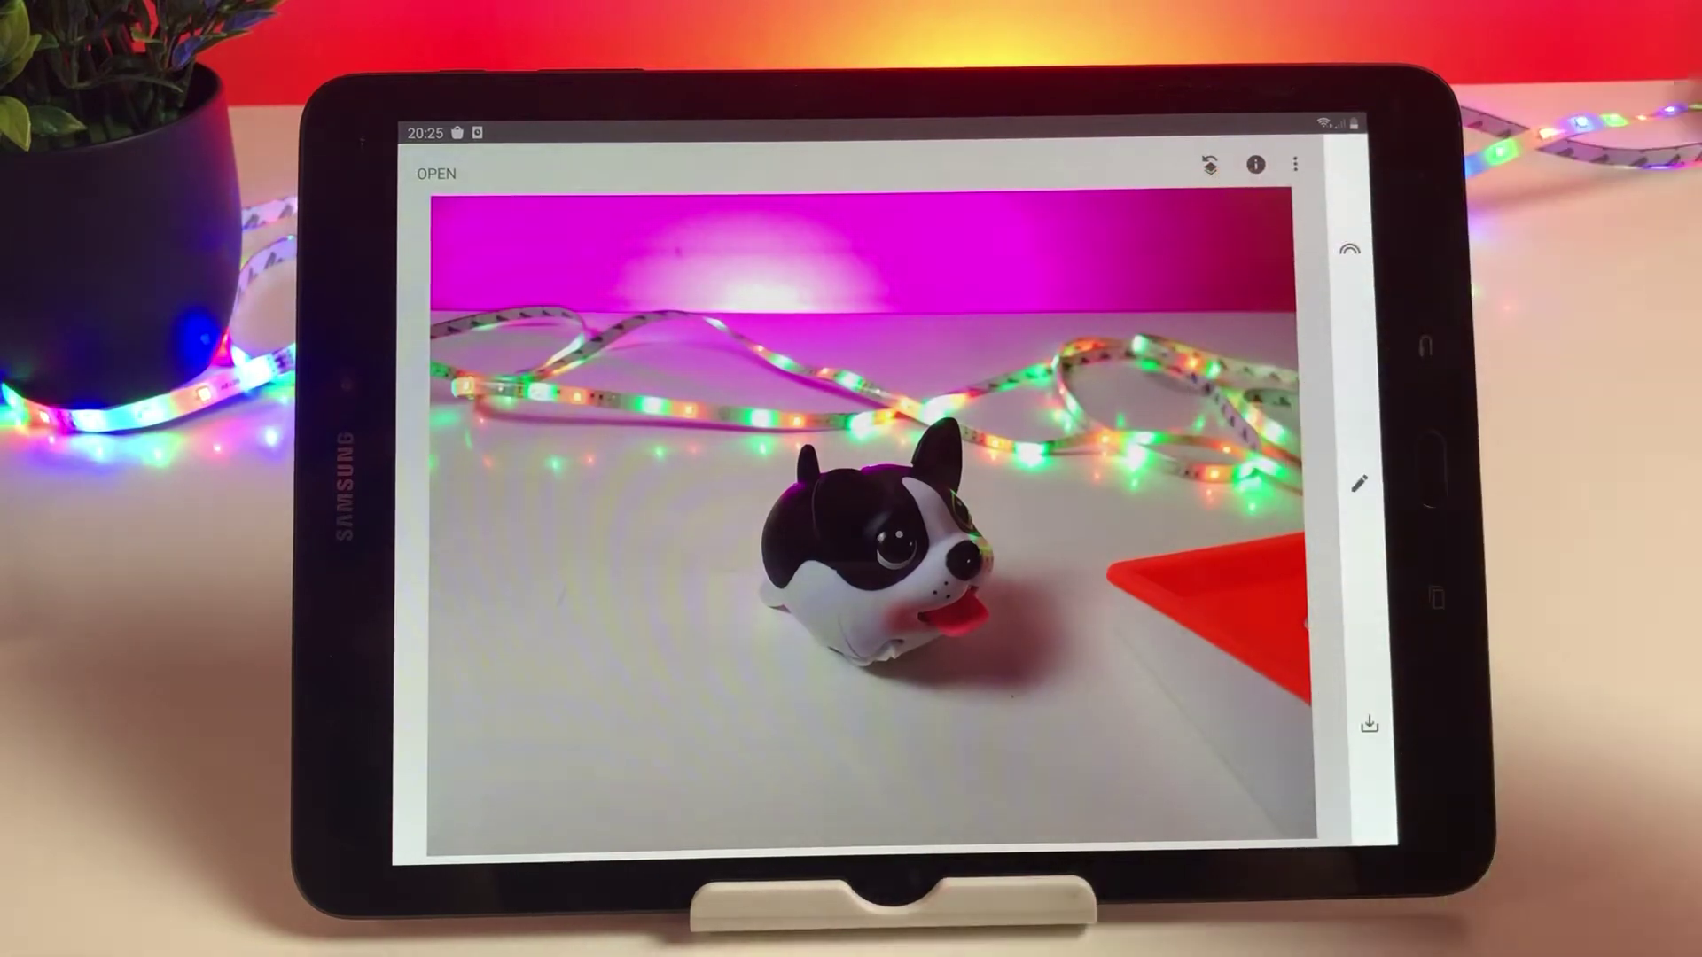
click(1293, 163)
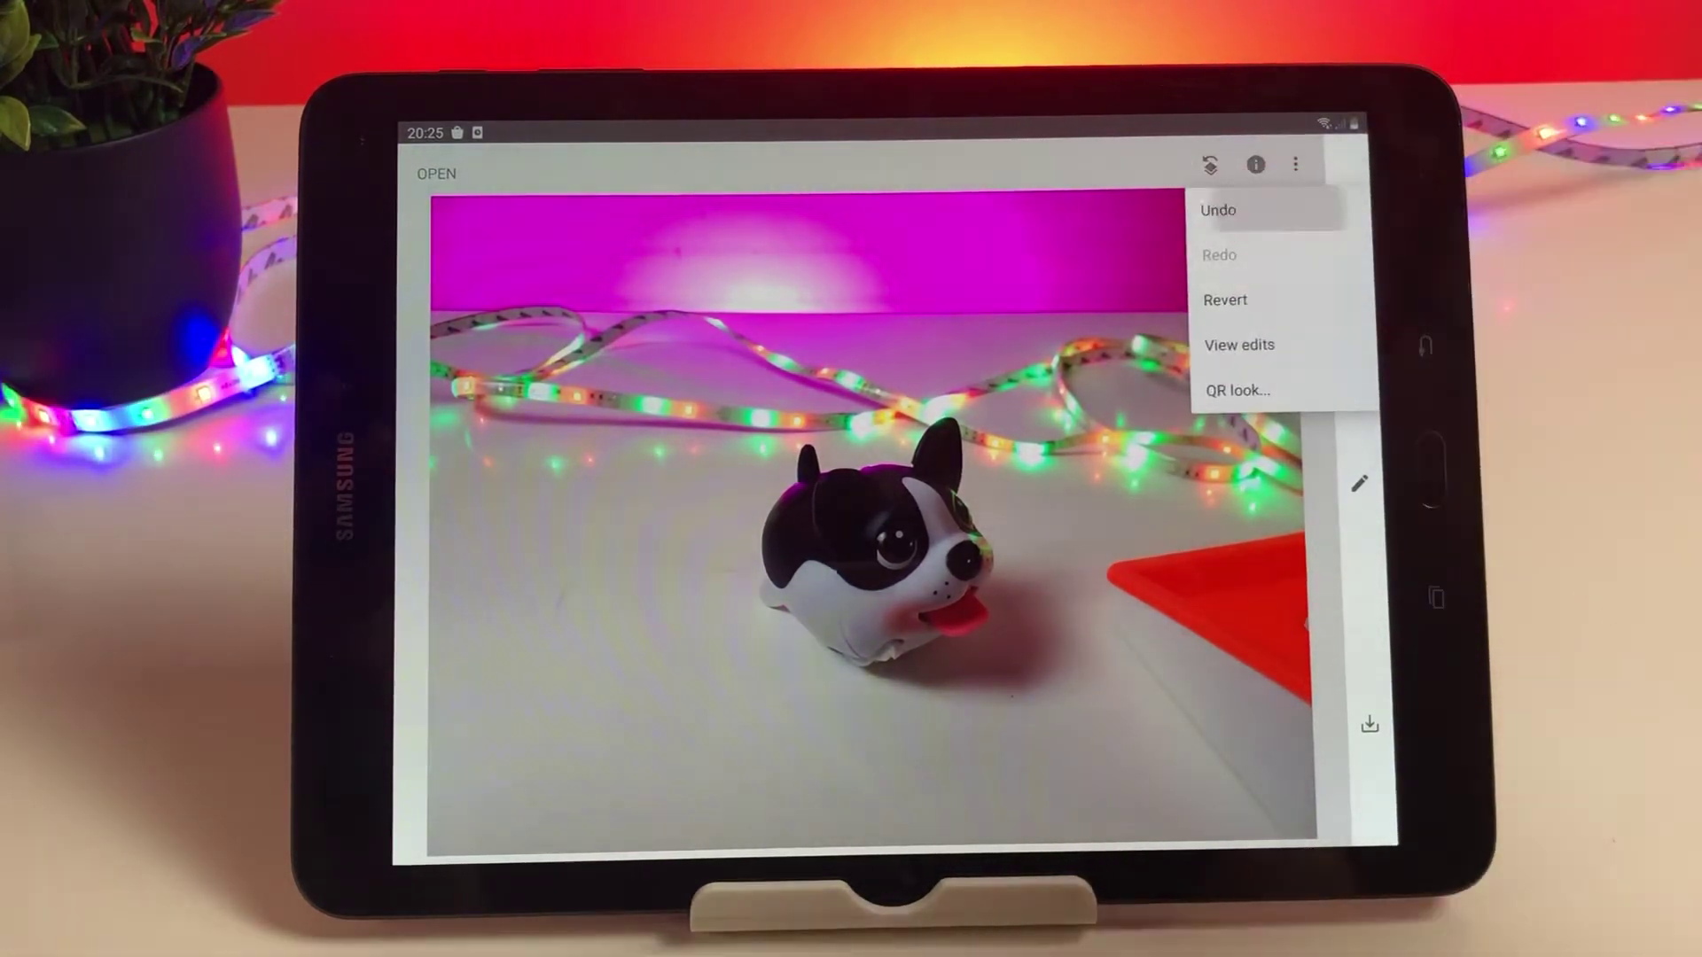
click(1229, 193)
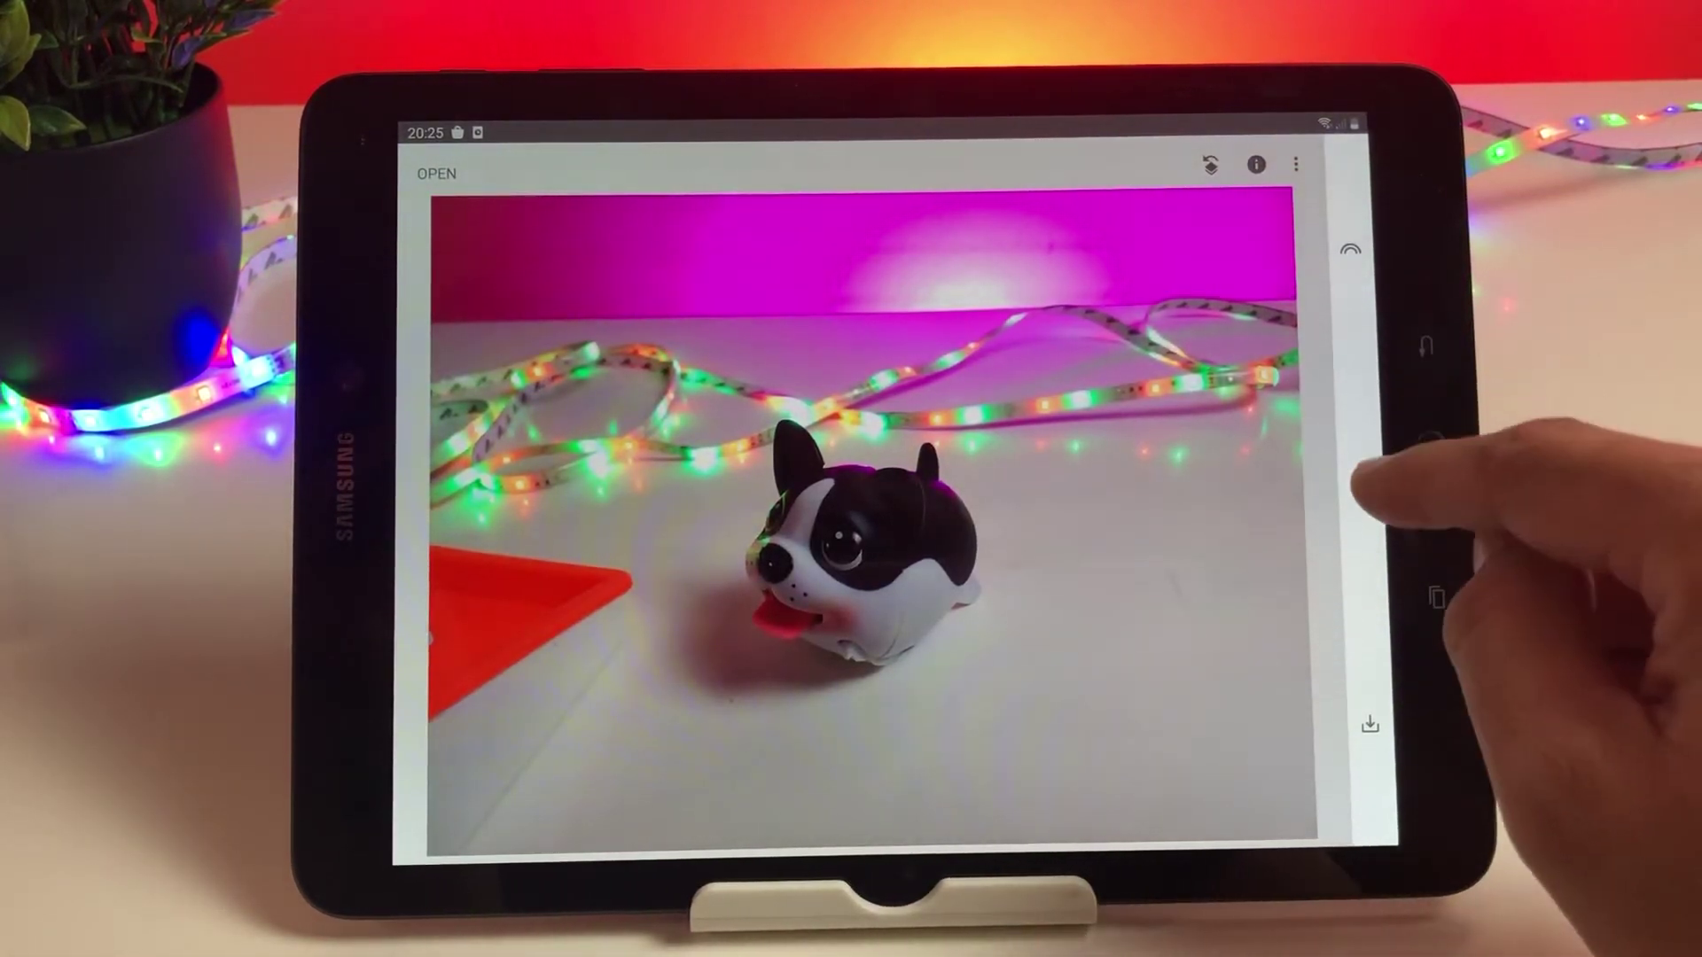
click(1436, 596)
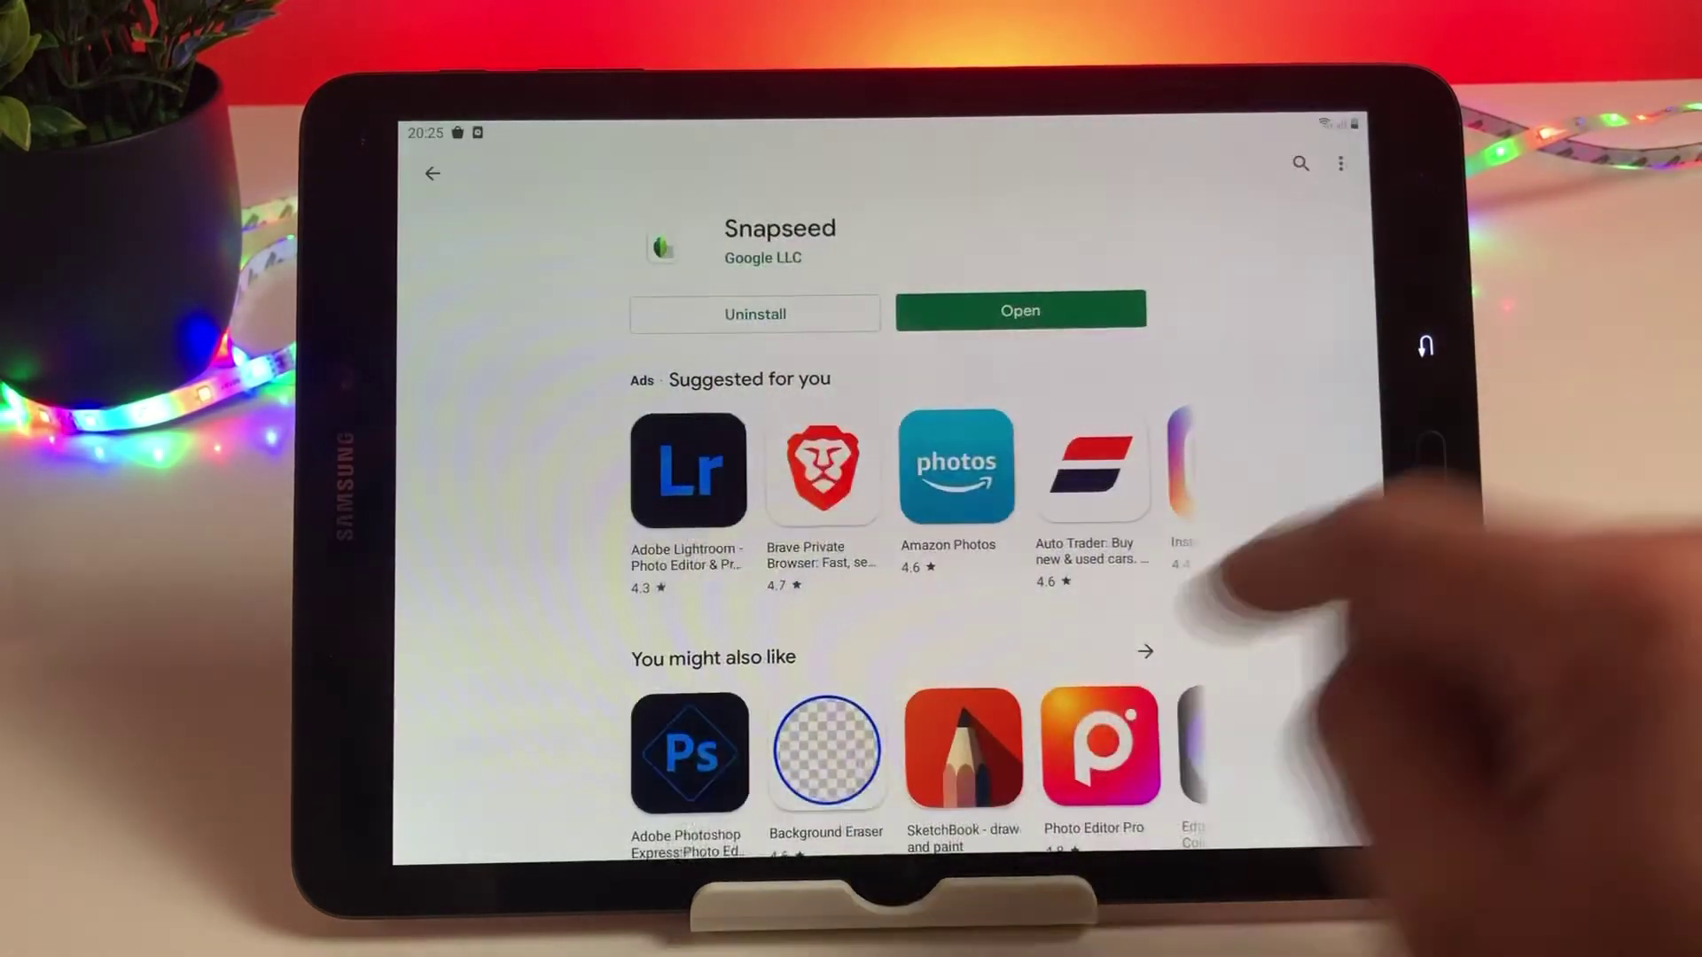
click(1024, 304)
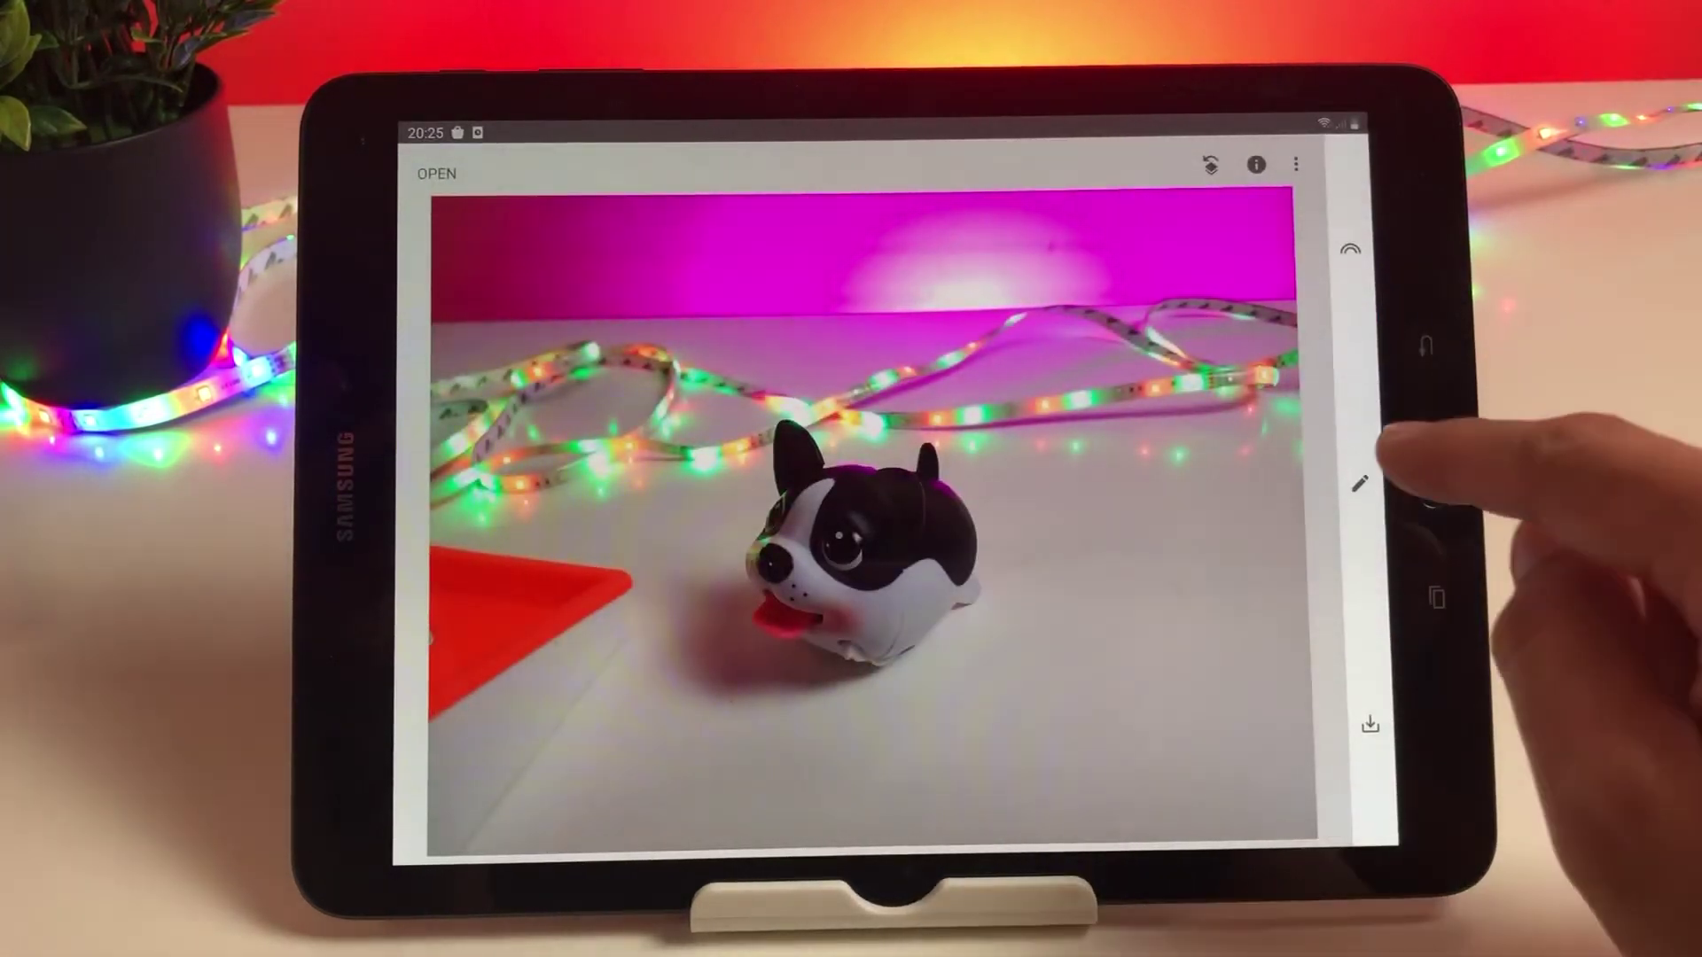
Step: Flip the photo horizontally again using Tools > Rotate and apply it
click(1359, 484)
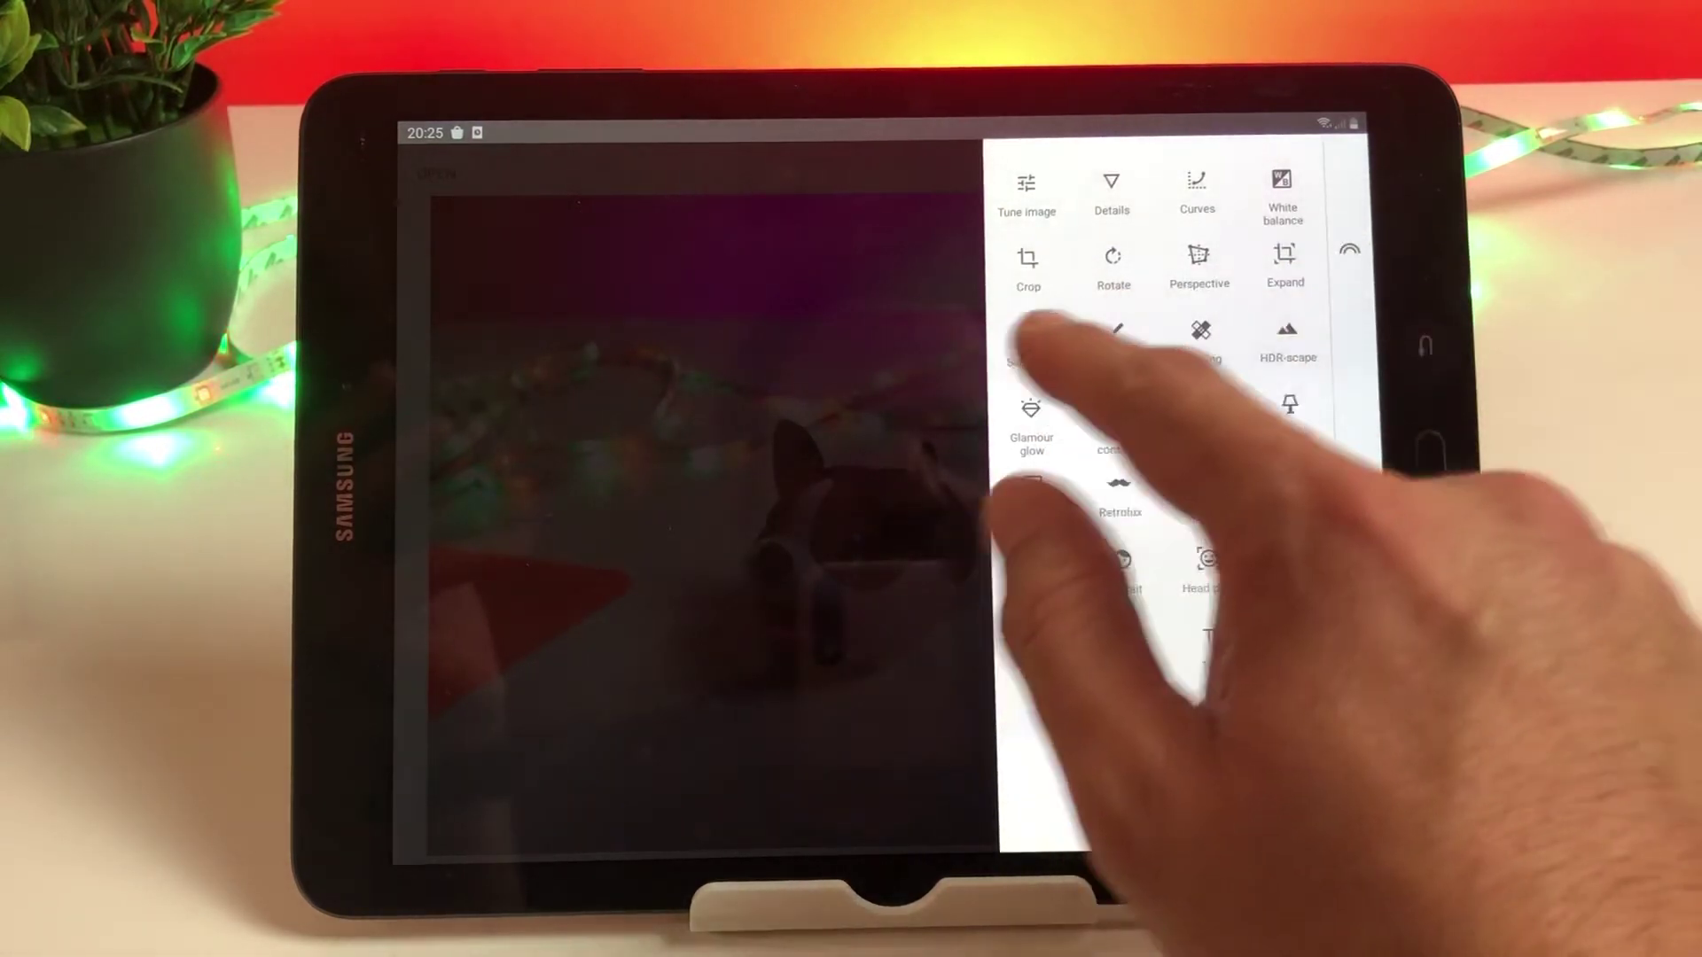
click(1113, 264)
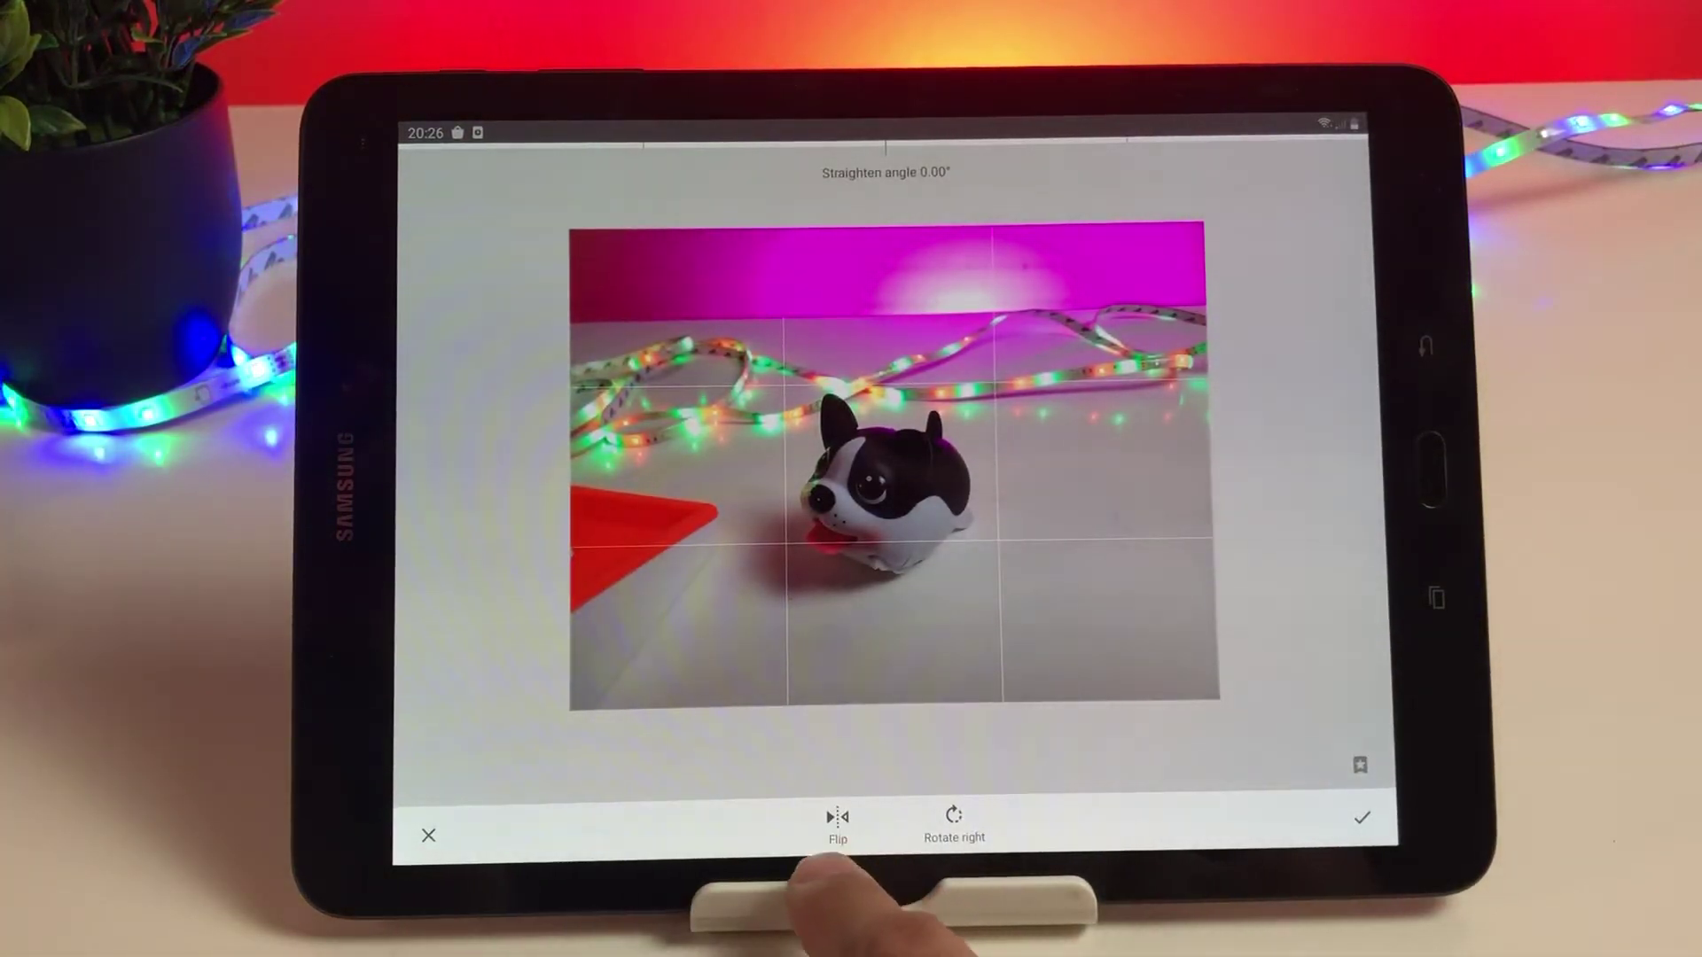
click(837, 822)
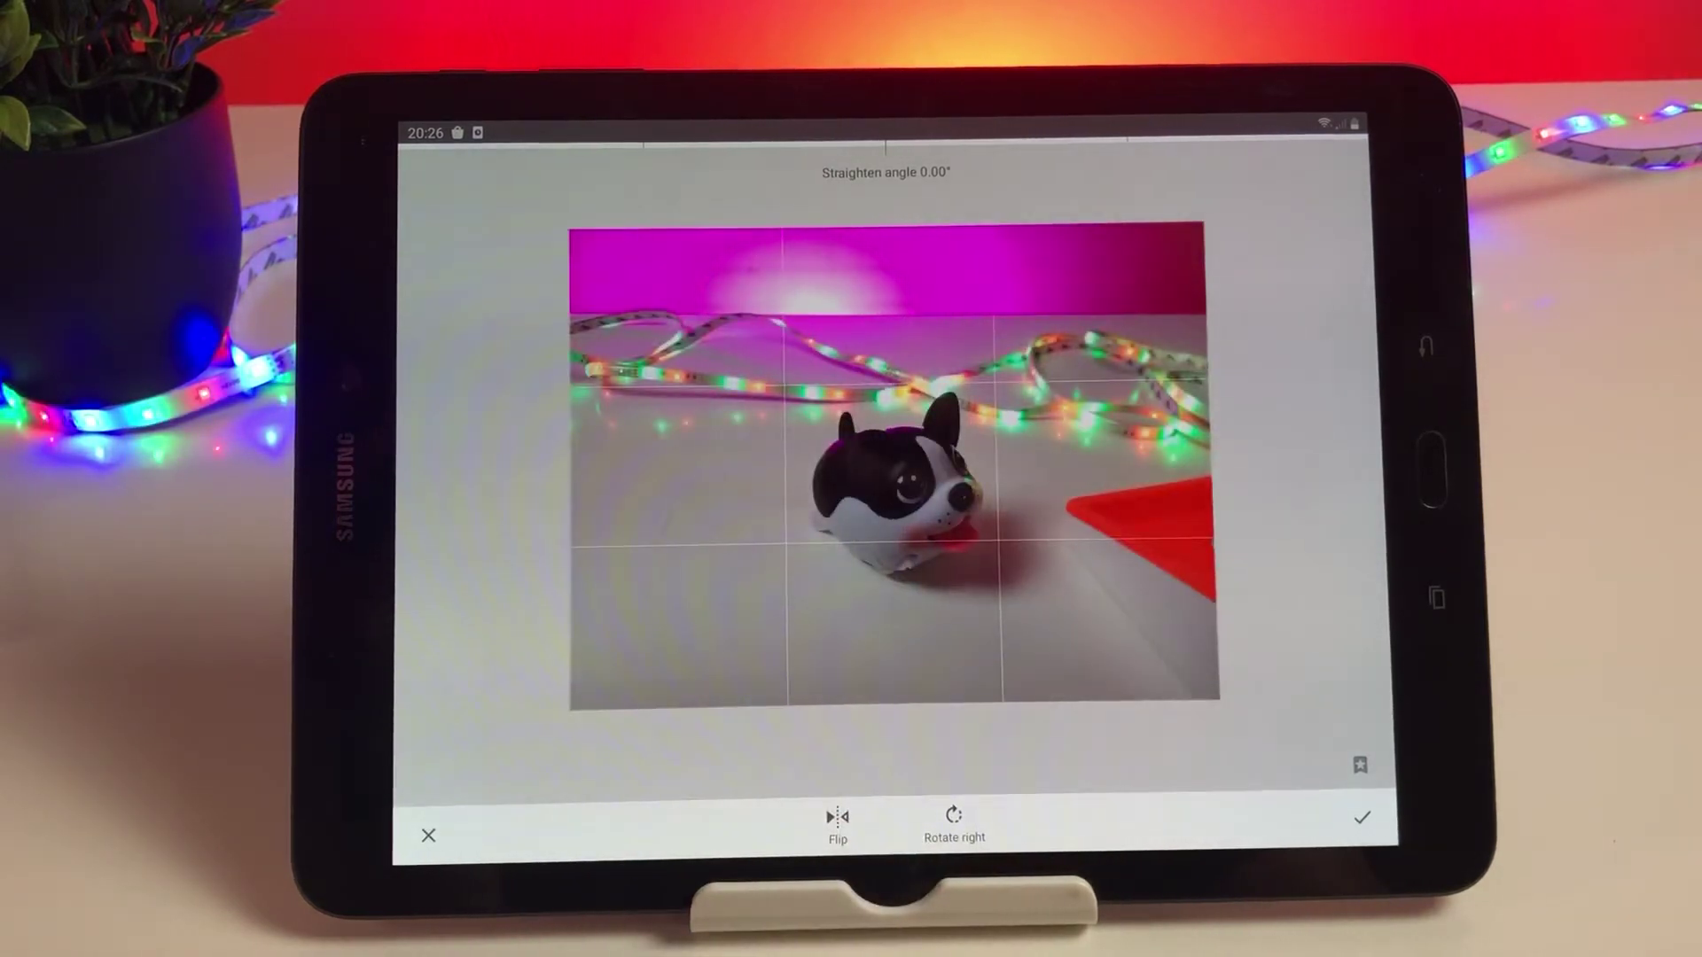
click(1356, 835)
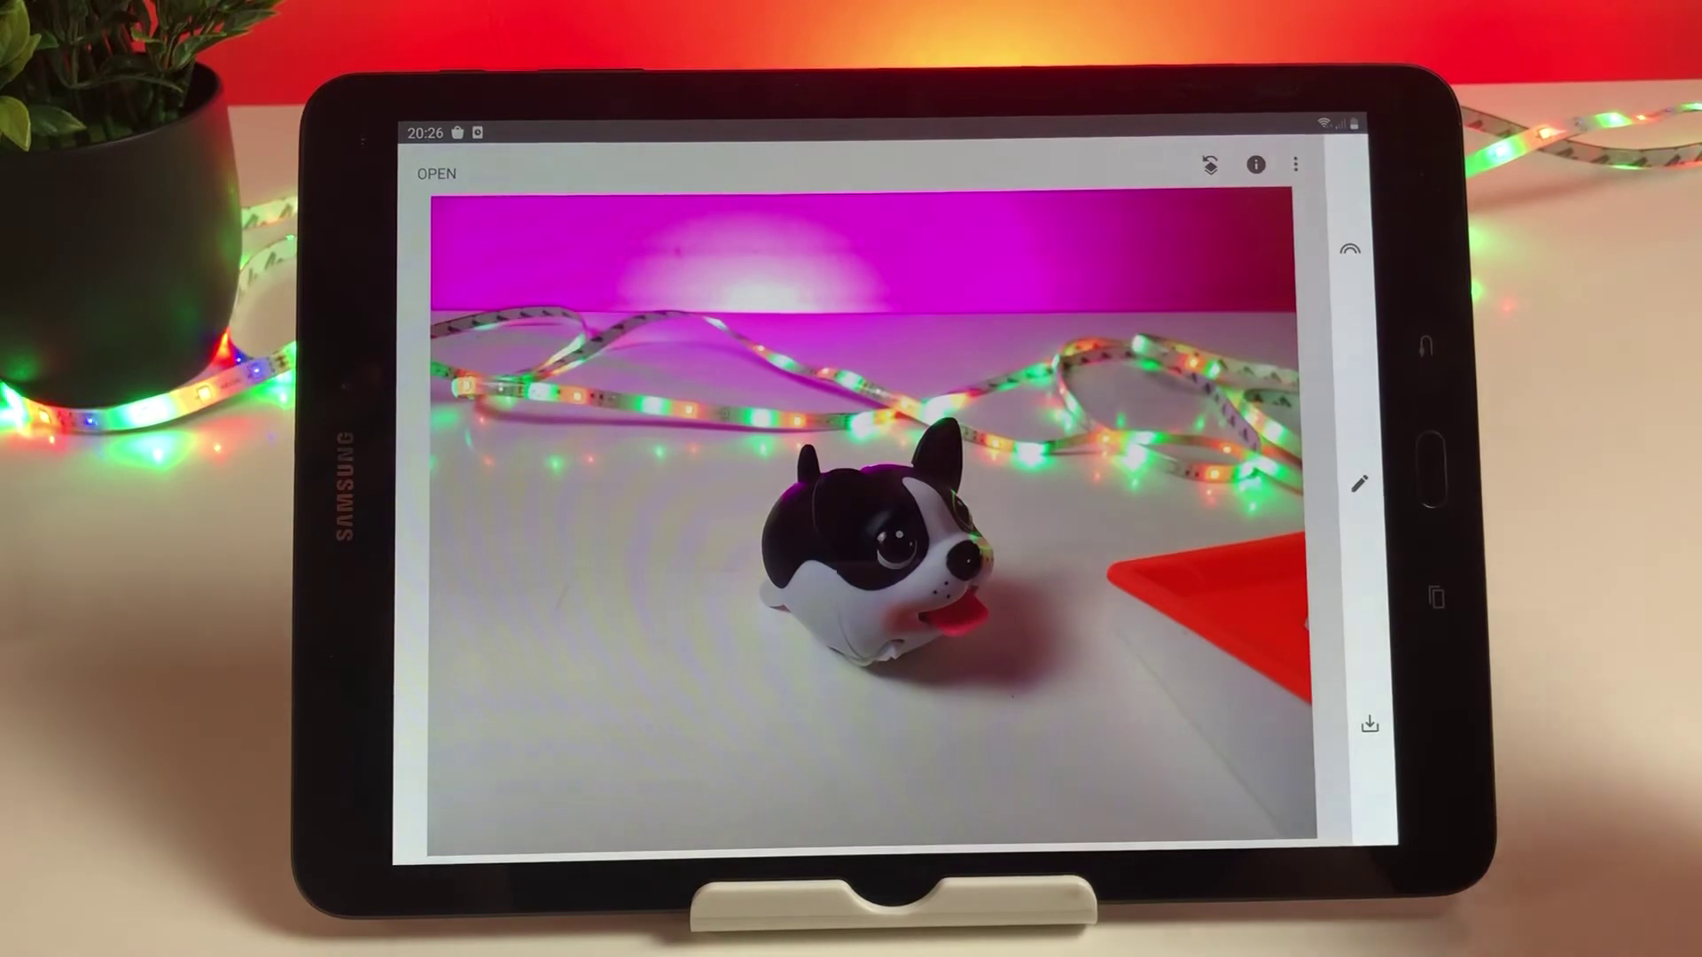
Step: Go to the home screen and relaunch Snapseed from the app drawer
click(1431, 468)
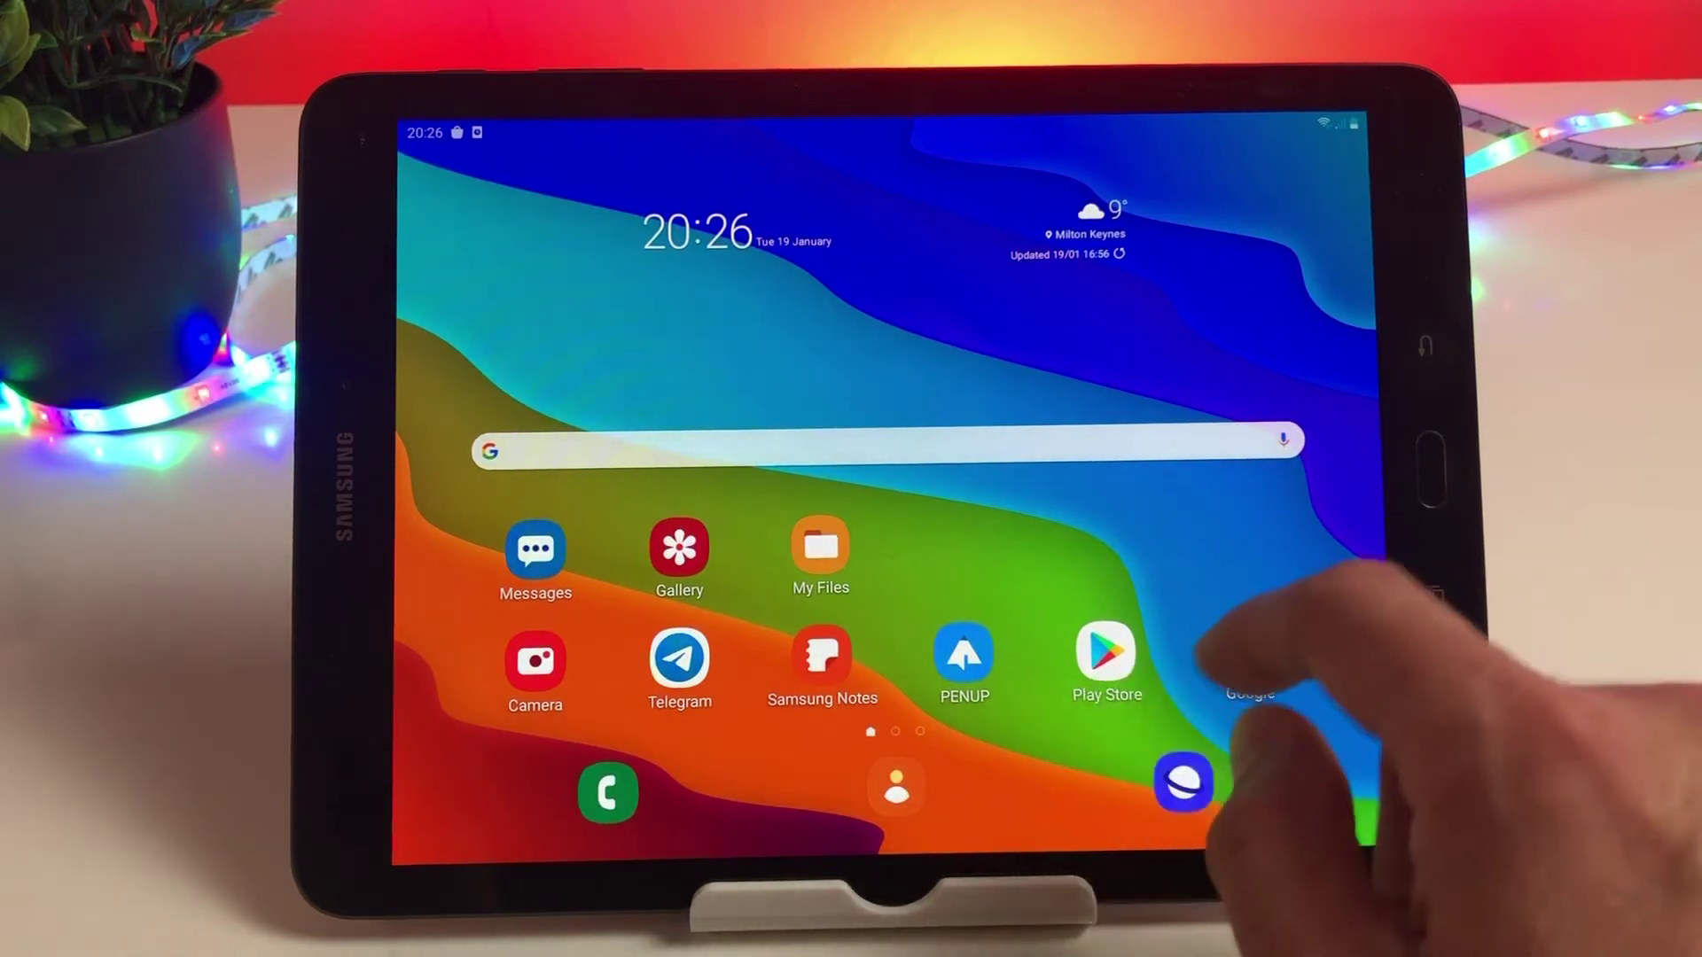
drag(930, 786, 932, 465)
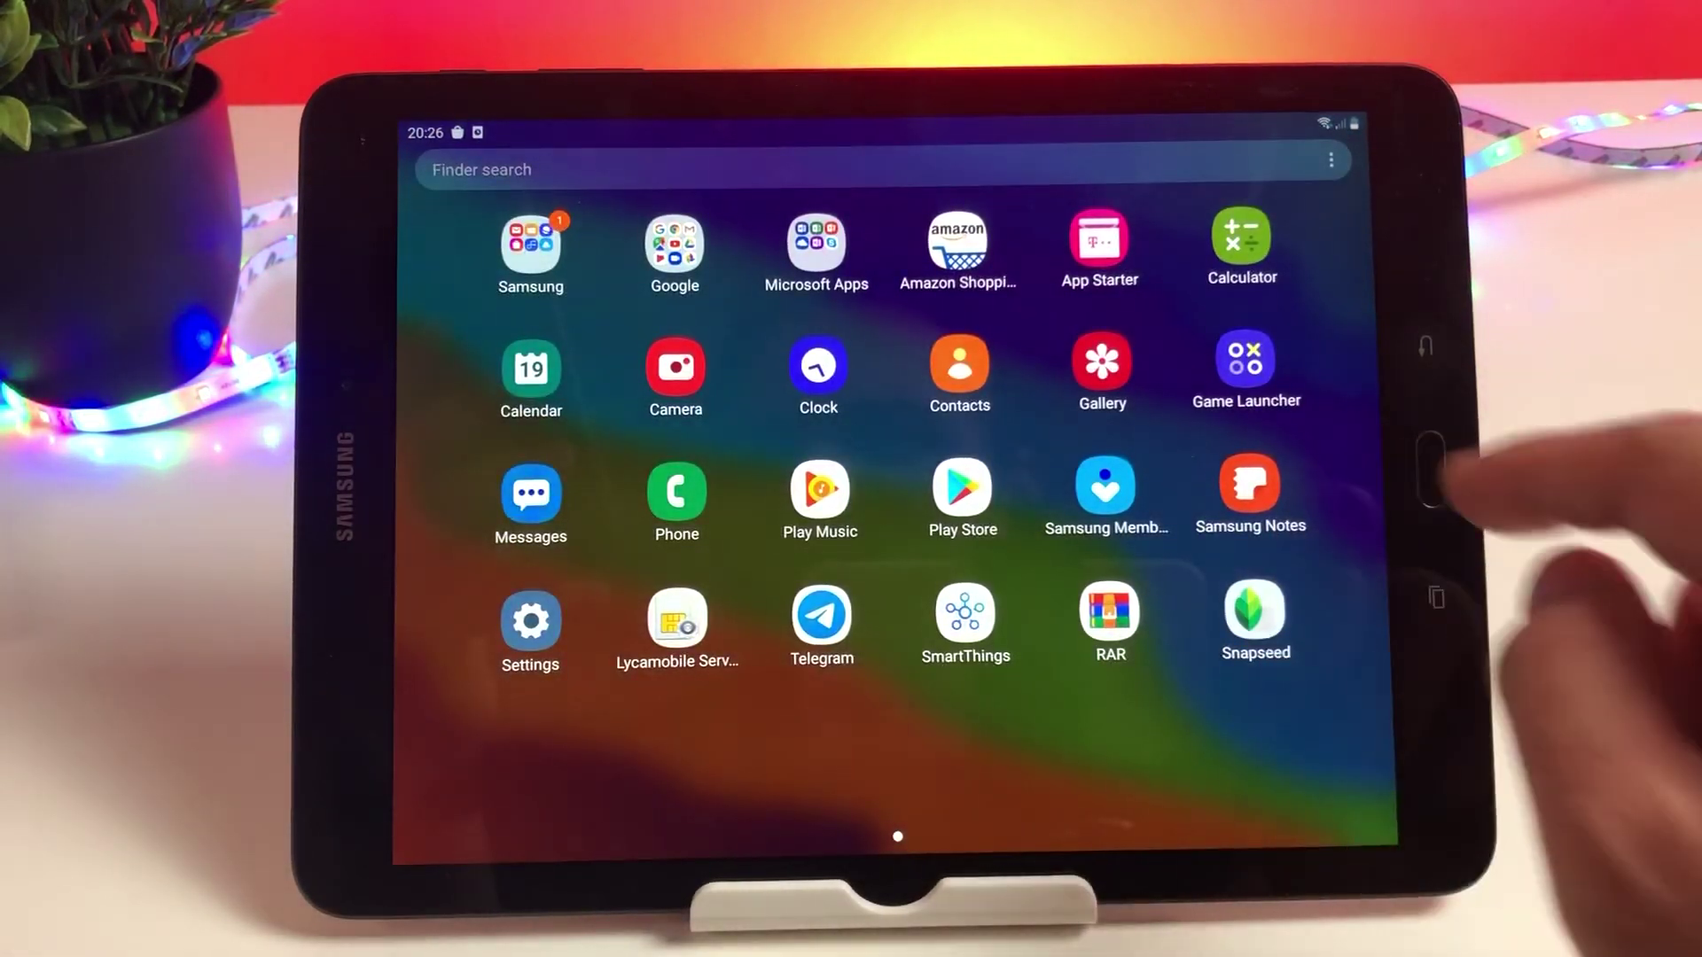
click(1250, 625)
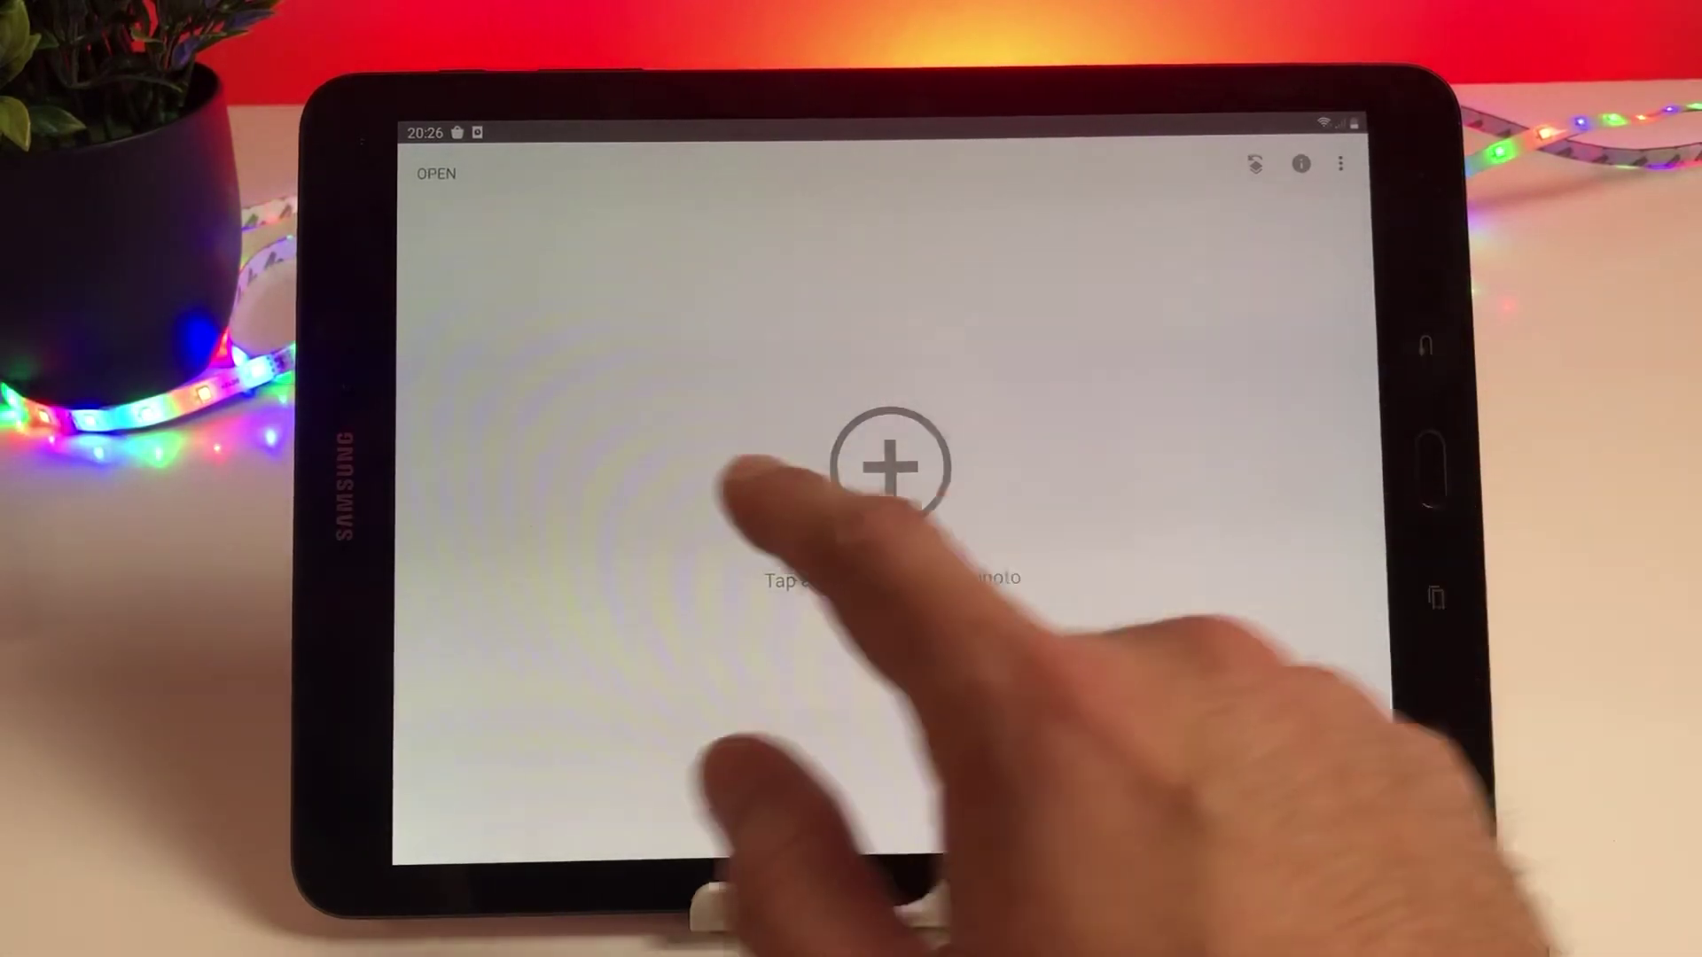
Step: Open the first dog-toy photo thumbnail, then show and dismiss the Tools list
click(851, 533)
click(486, 347)
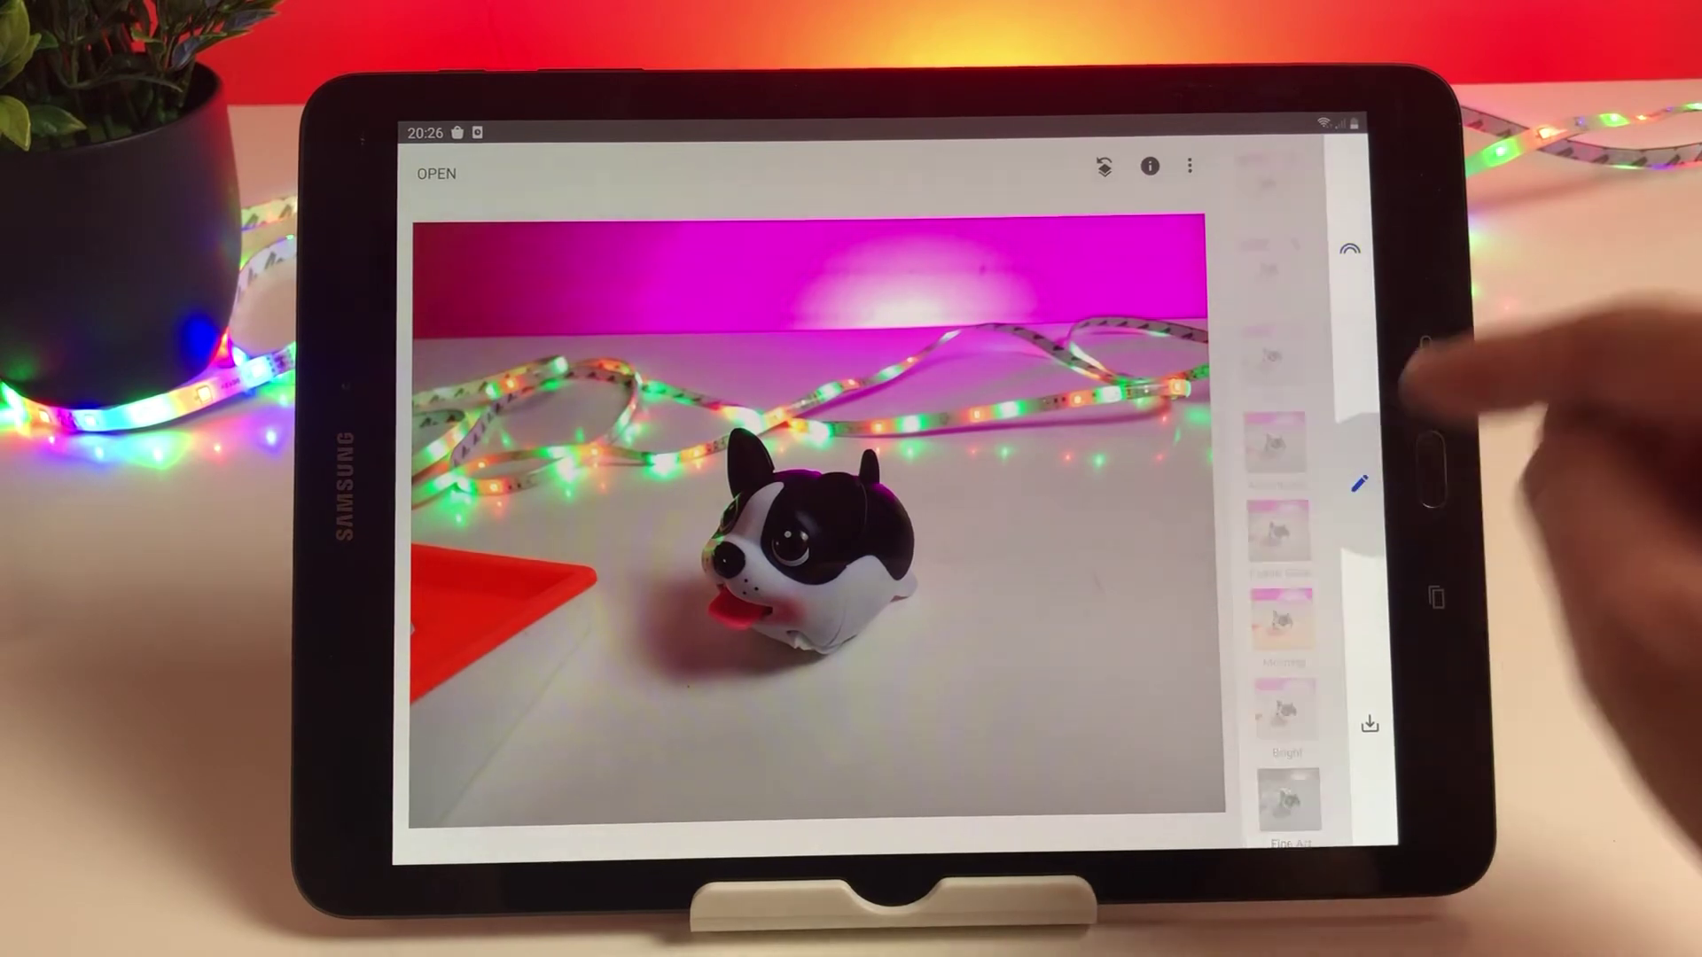
click(1359, 484)
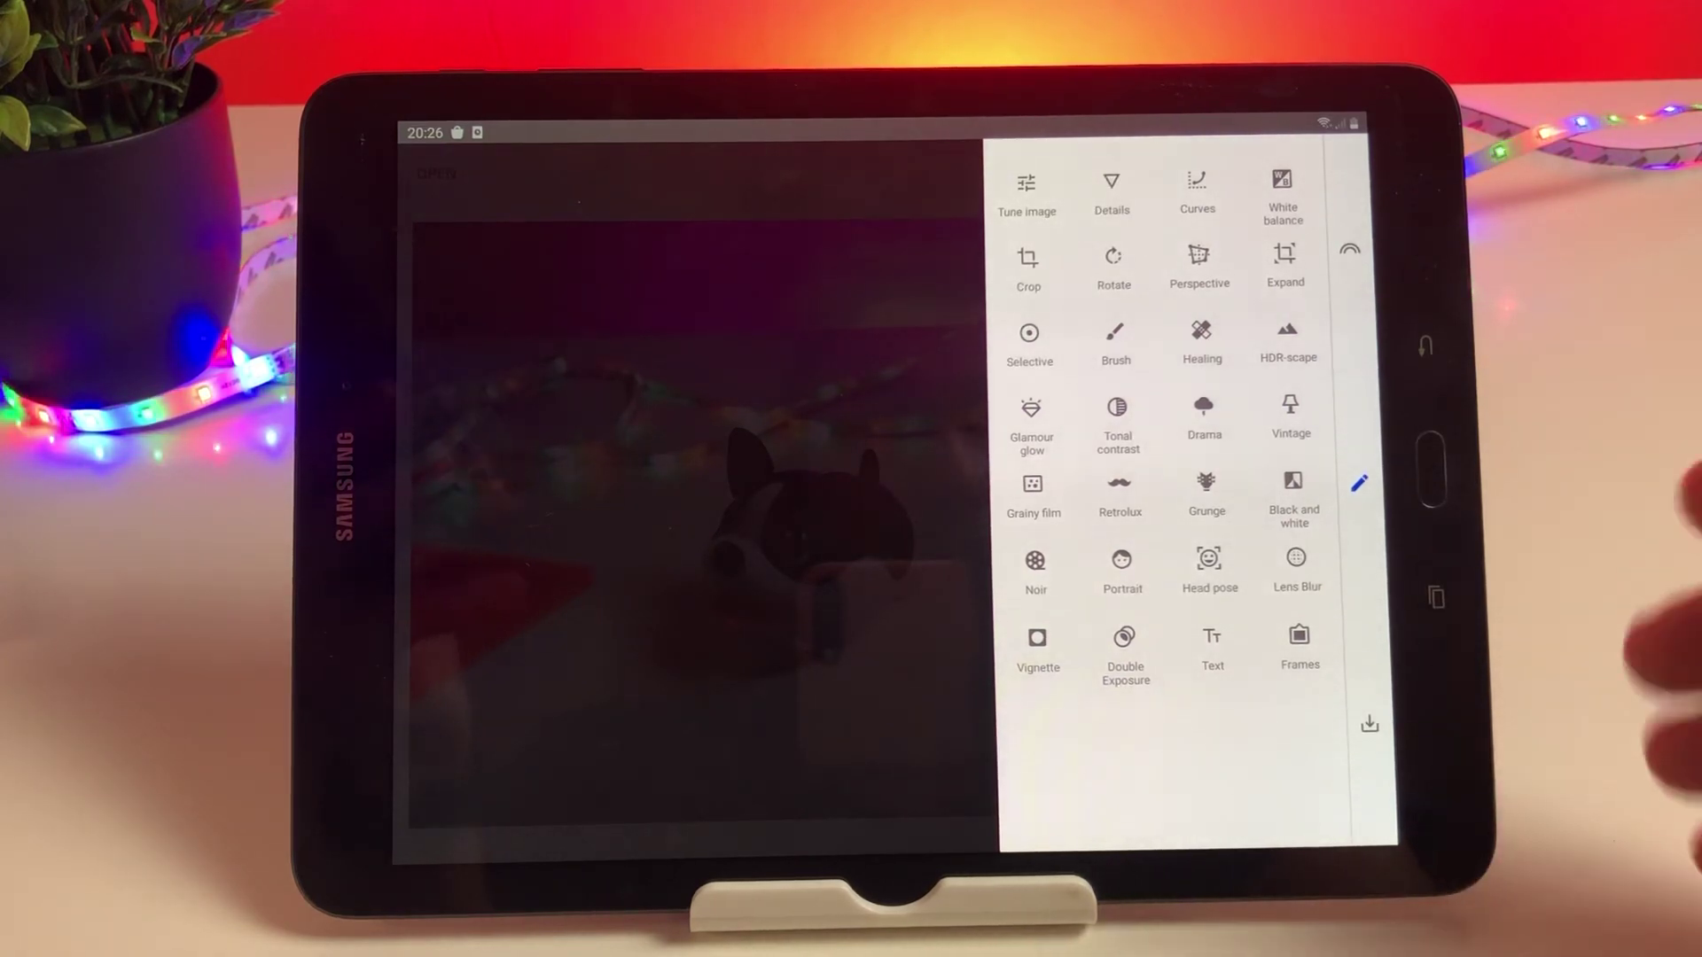
click(918, 704)
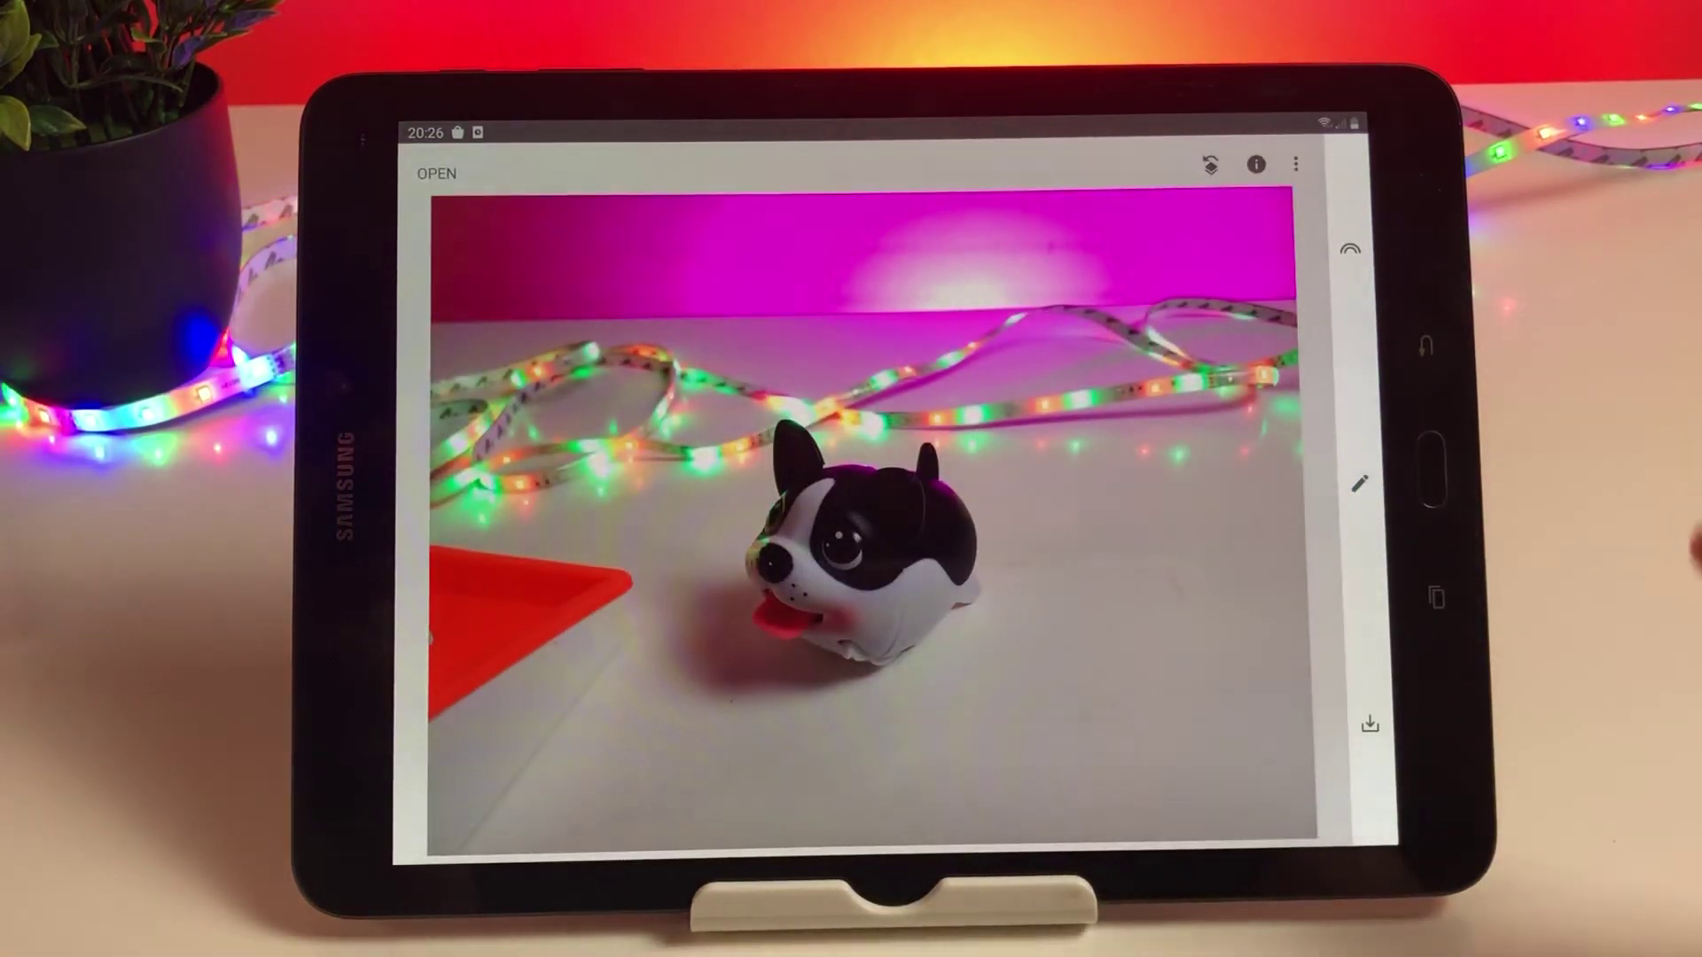